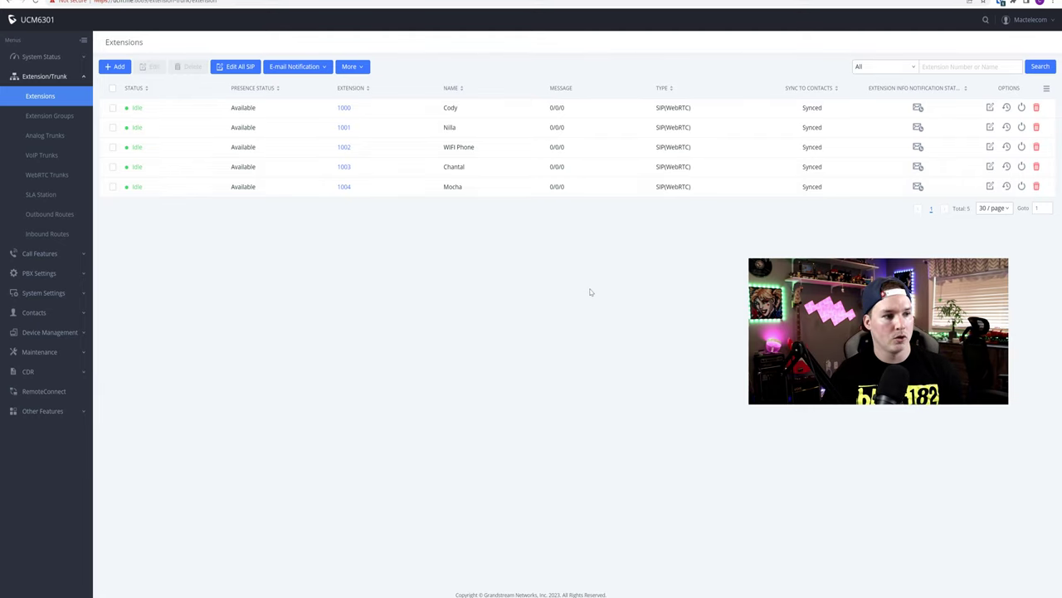
- Start a new ring group named Sales
left_click(47, 254)
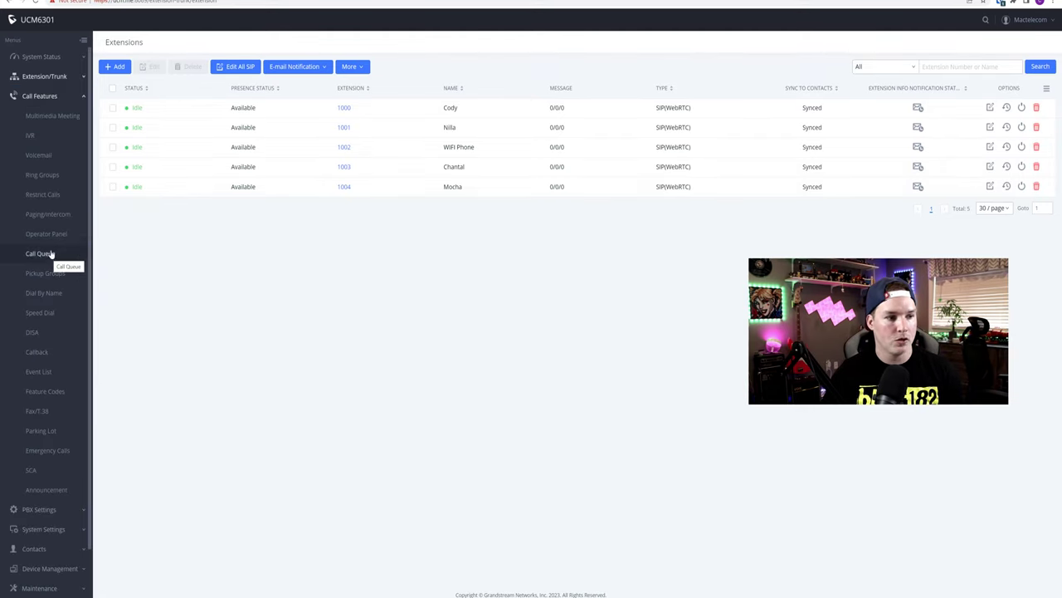
left_click(46, 175)
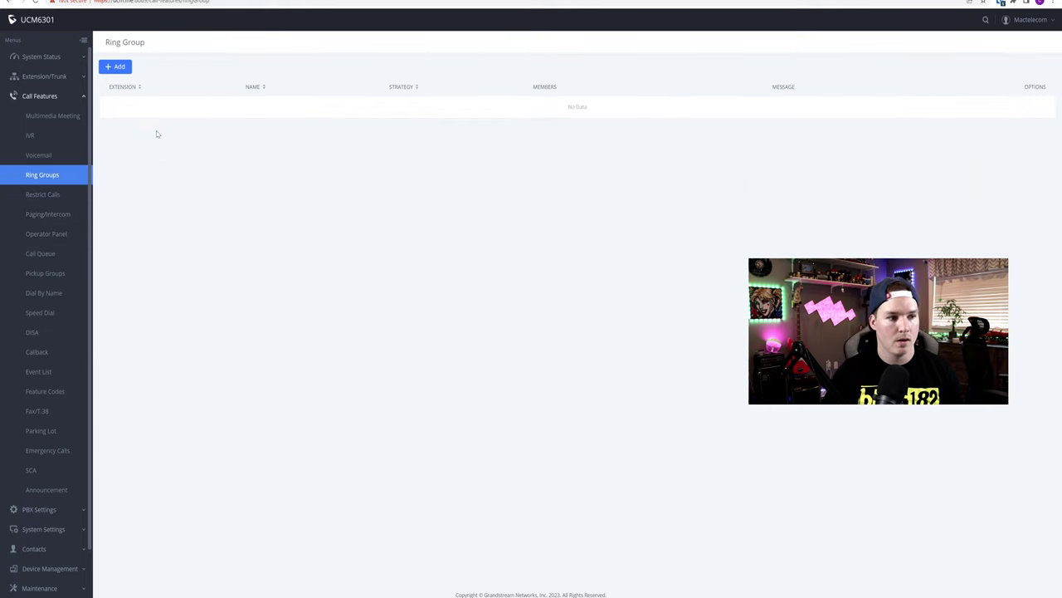
left_click(116, 70)
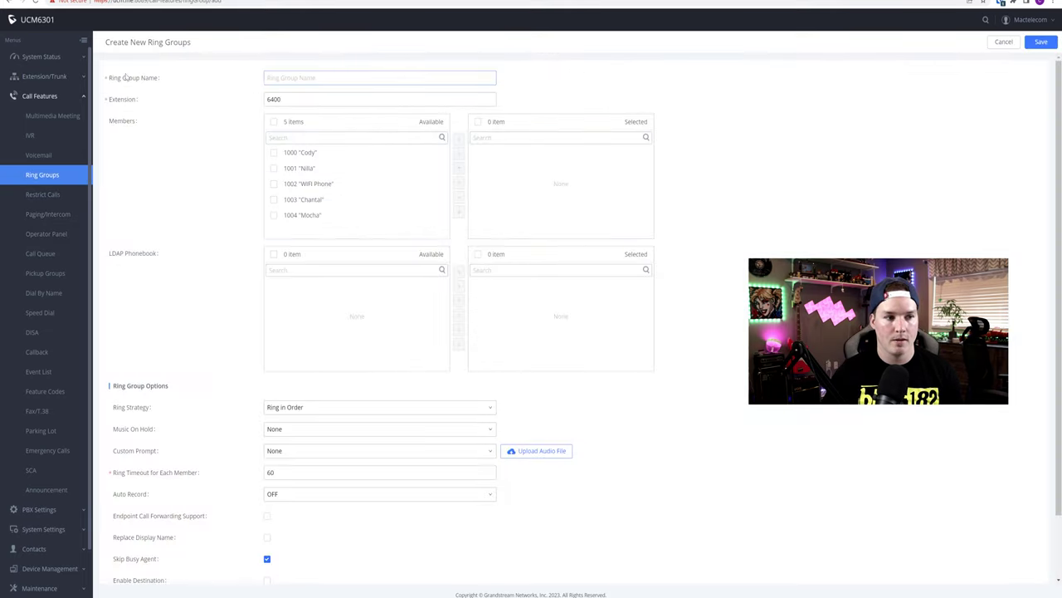
left_click(288, 78)
type("Sales")
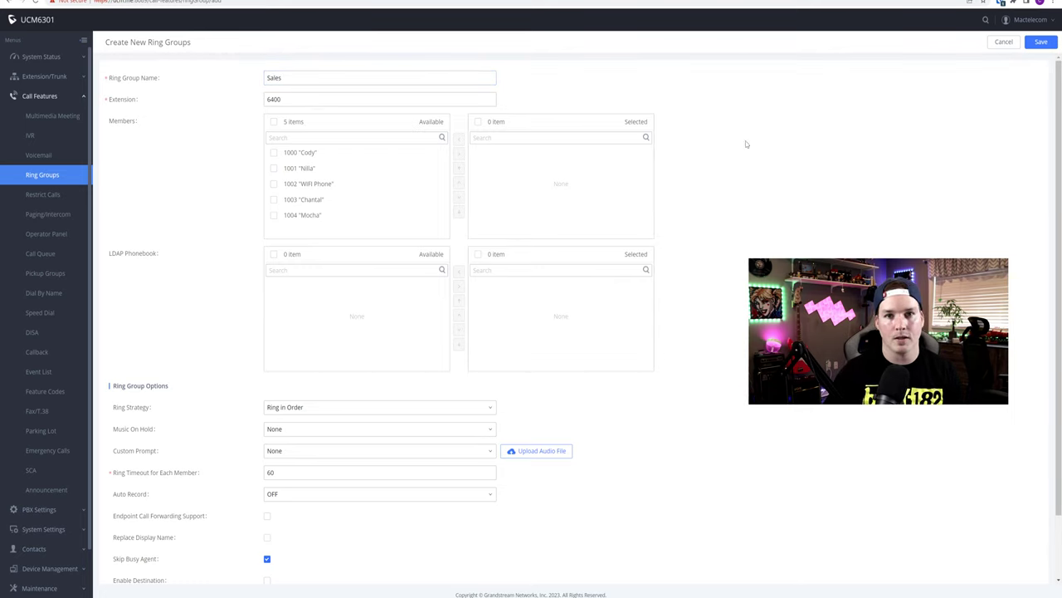
- Move extensions 1000, 1002 and 1003 into the ring group's Selected members
left_click(274, 153)
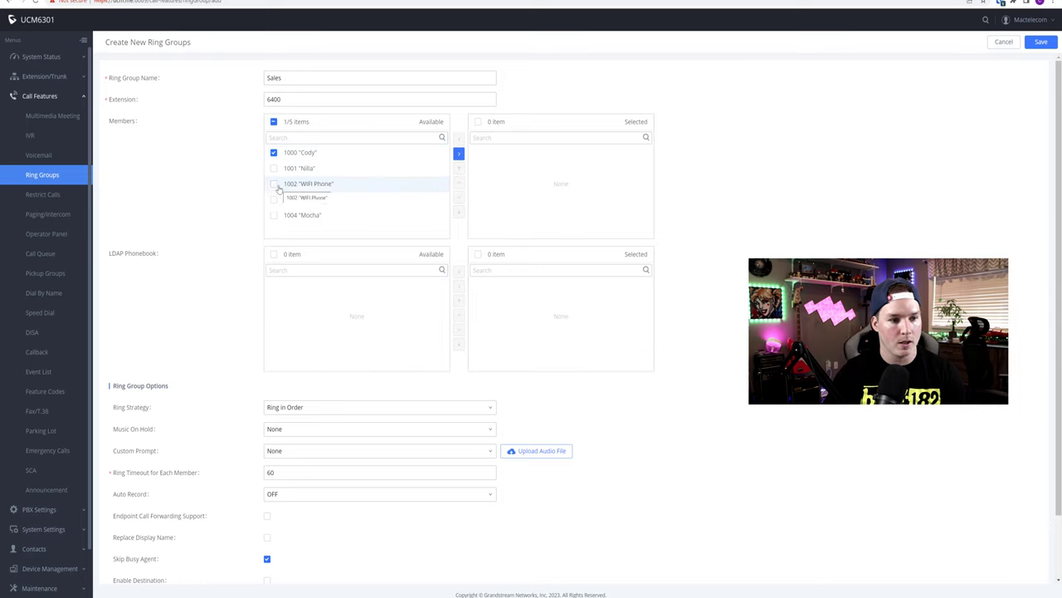
left_click(274, 183)
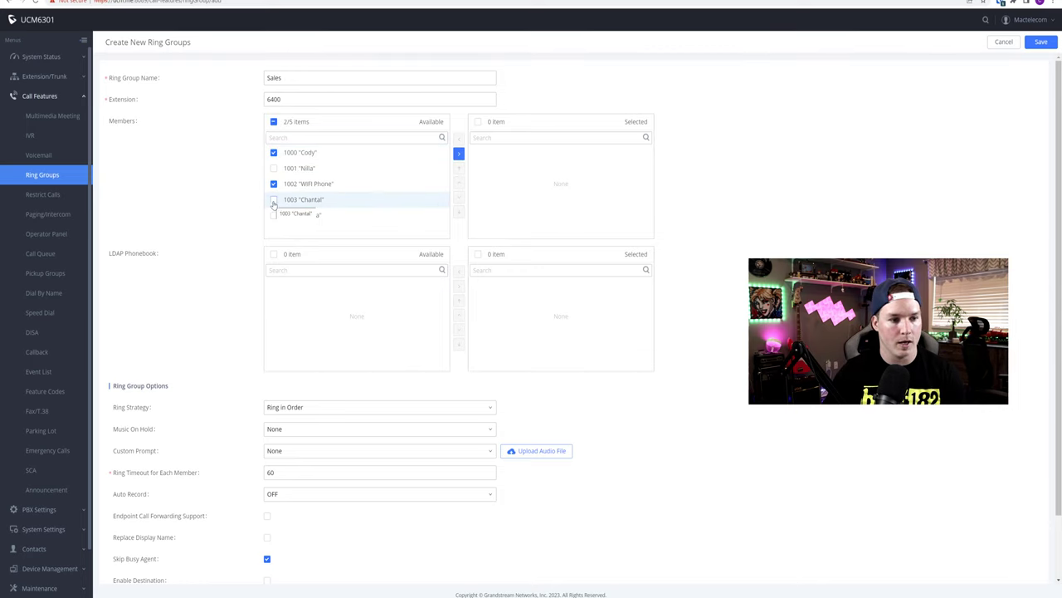
left_click(274, 201)
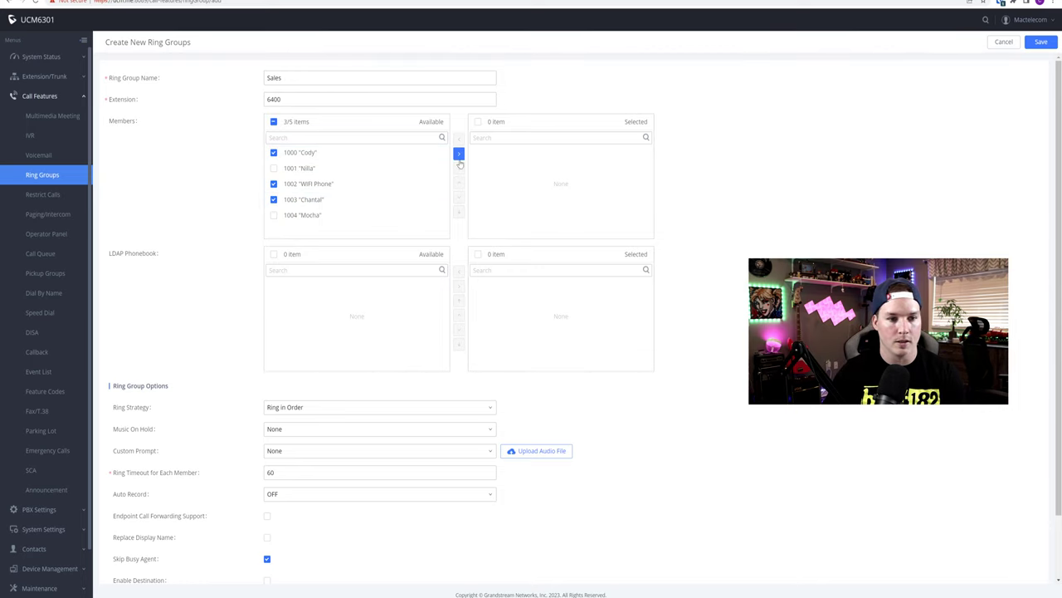
left_click(459, 154)
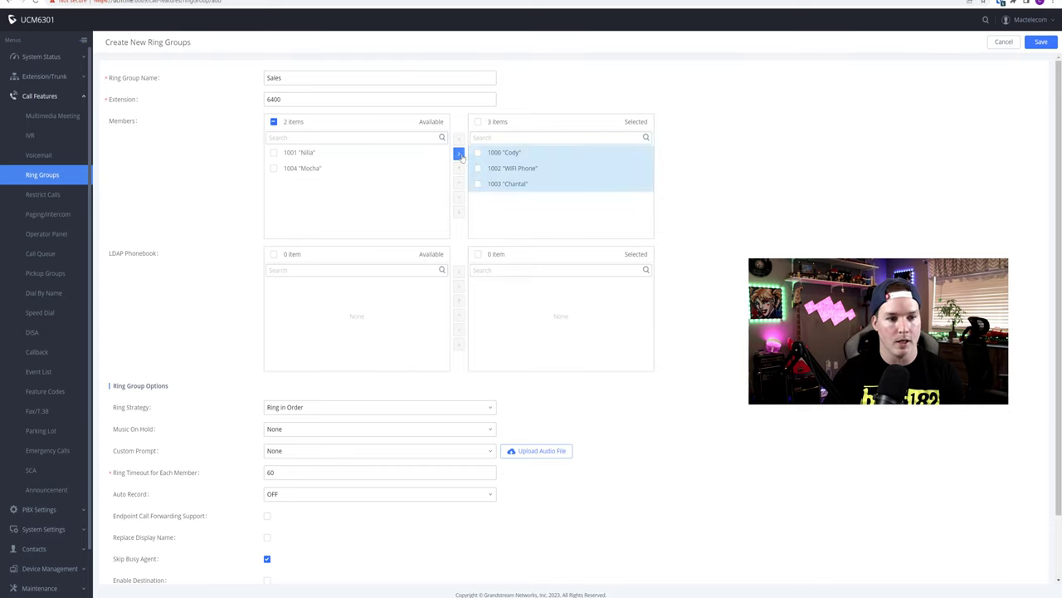
- Set the Sales ring strategy to Ring Simultaneously, save, and apply the changes
scroll(631, 200, "down", 2)
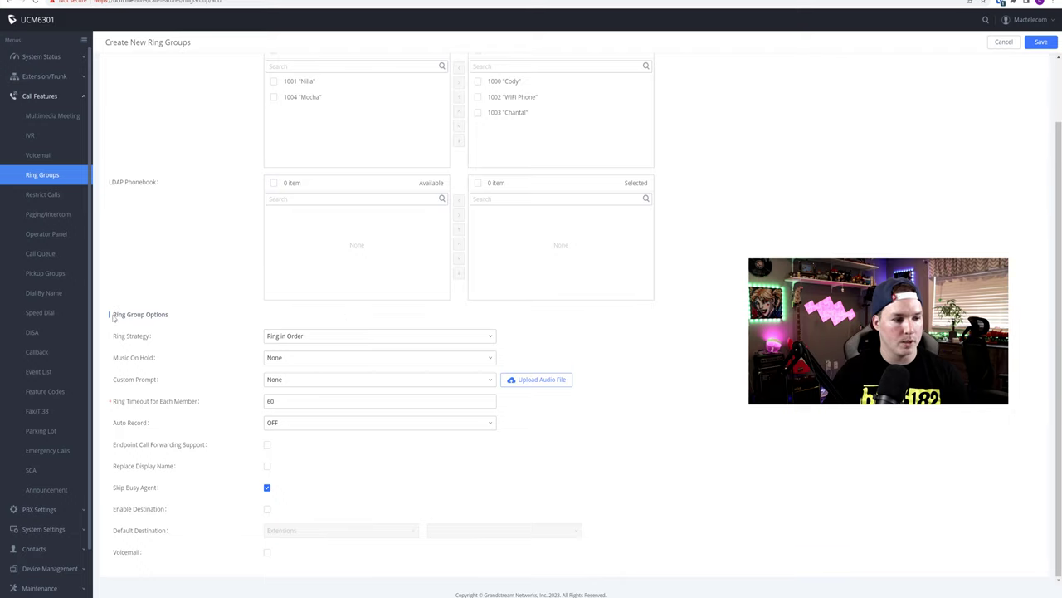
left_click_drag(113, 317, 194, 314)
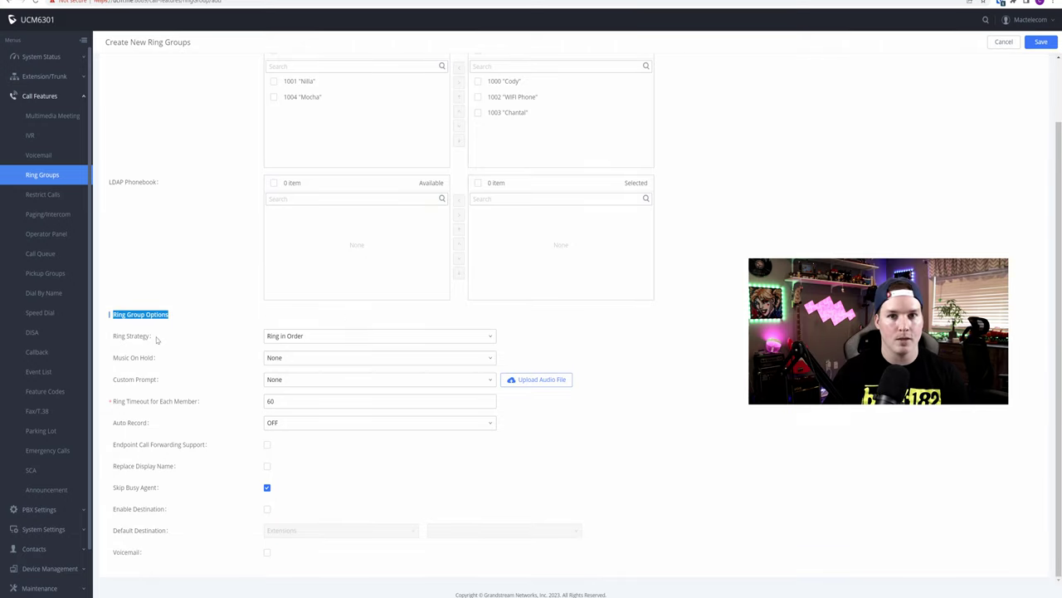
left_click(232, 267)
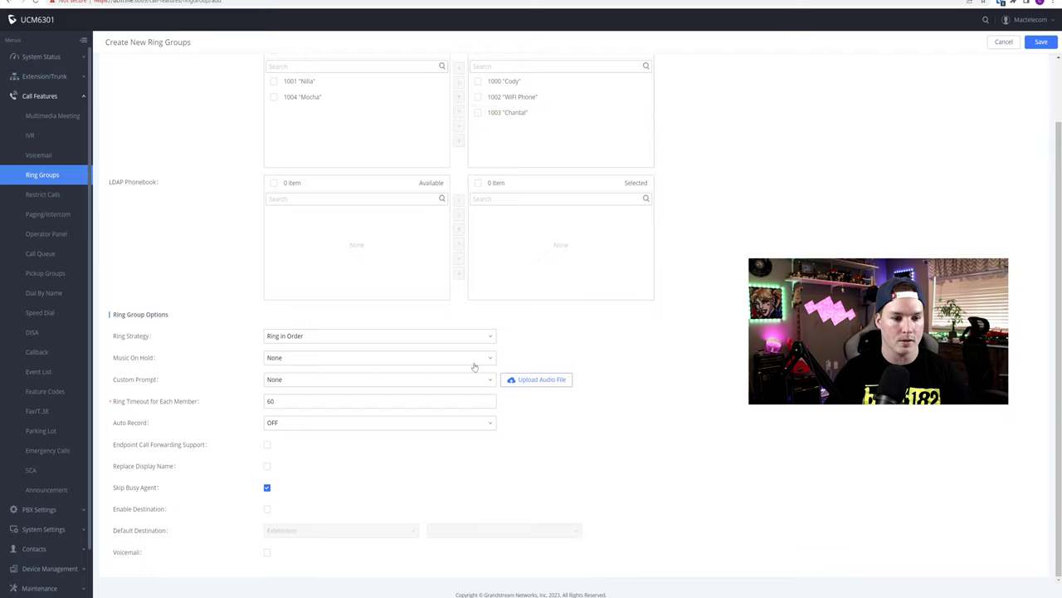
left_click(487, 341)
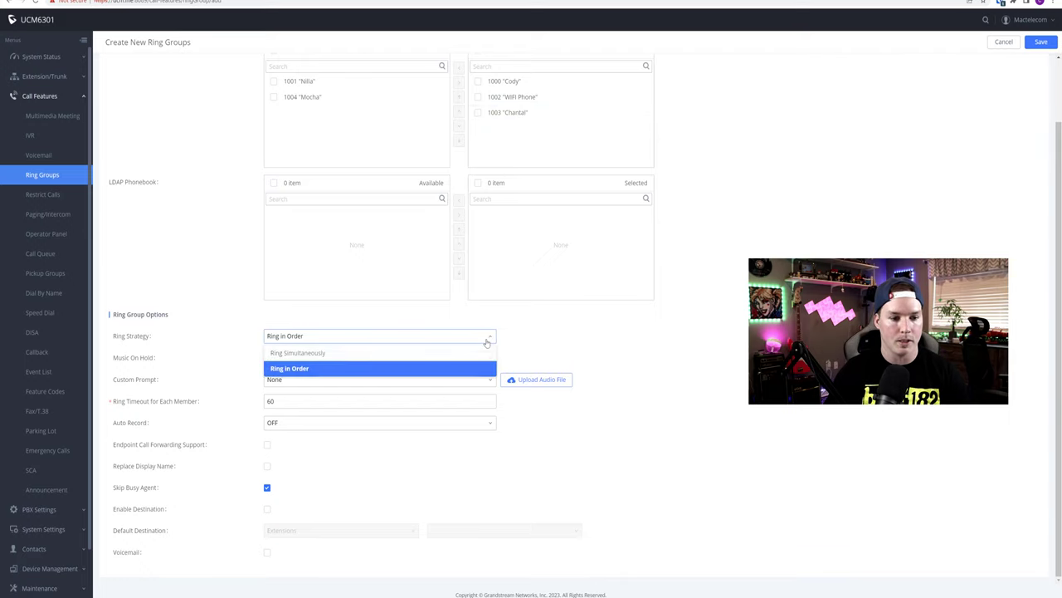
left_click(308, 354)
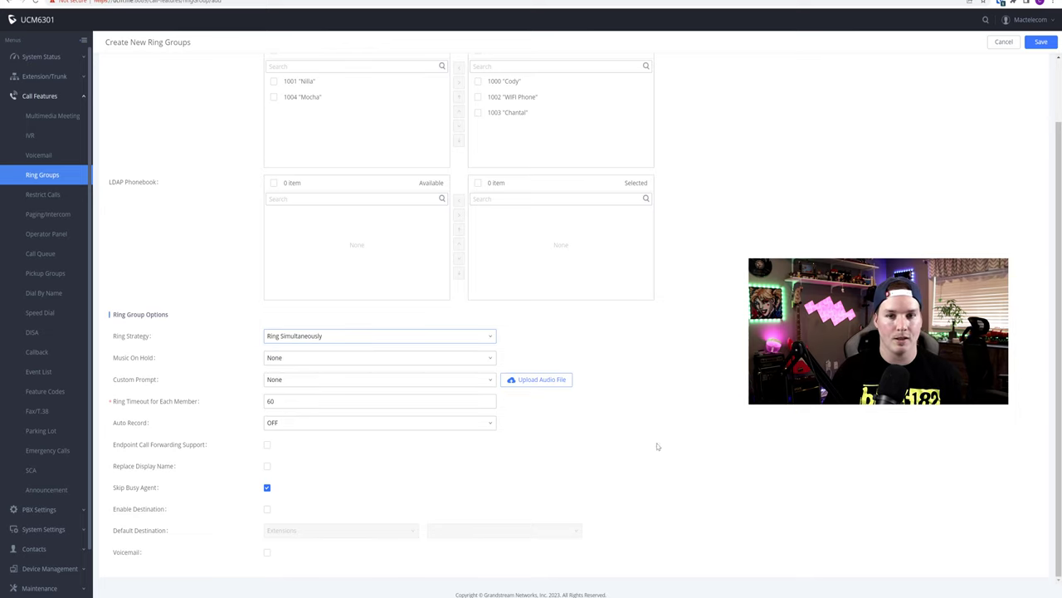
left_click(1029, 42)
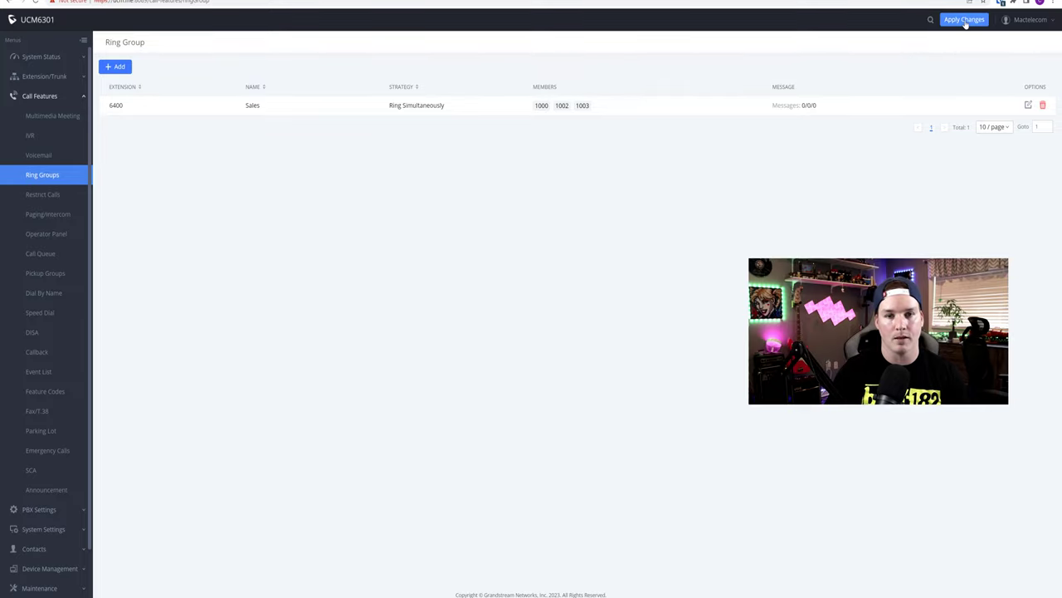
left_click(966, 22)
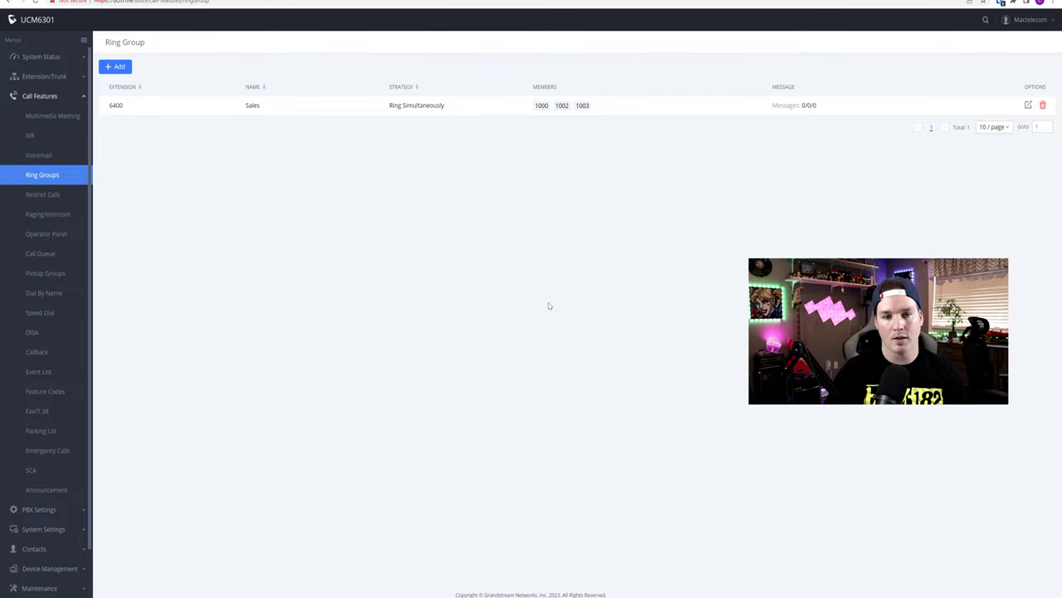
- Save a ring group named Cats with members 1001 and 1004 set to Ring Simultaneously
left_click(118, 66)
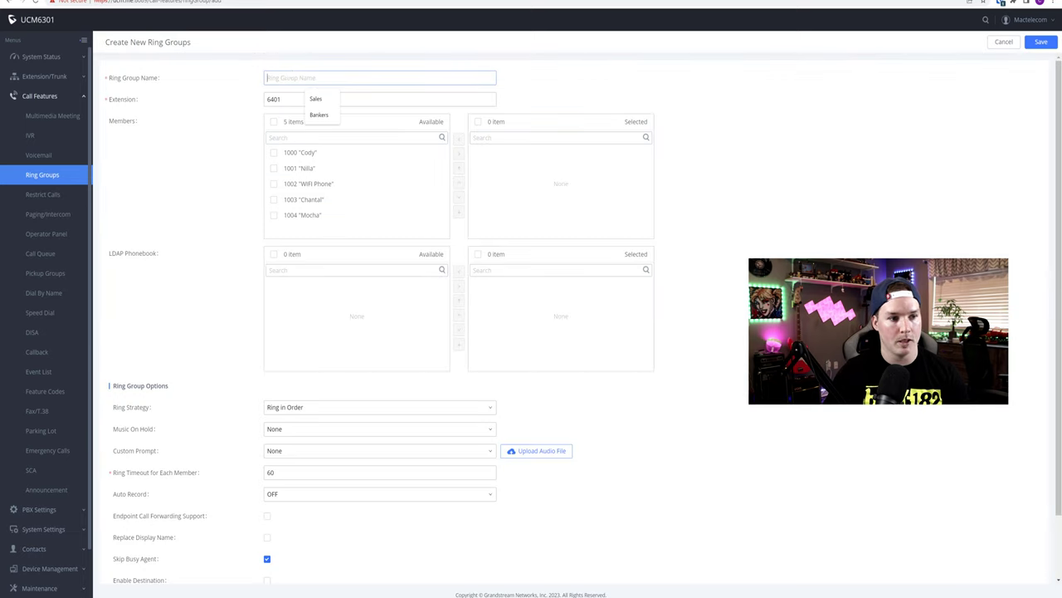
type("Cats")
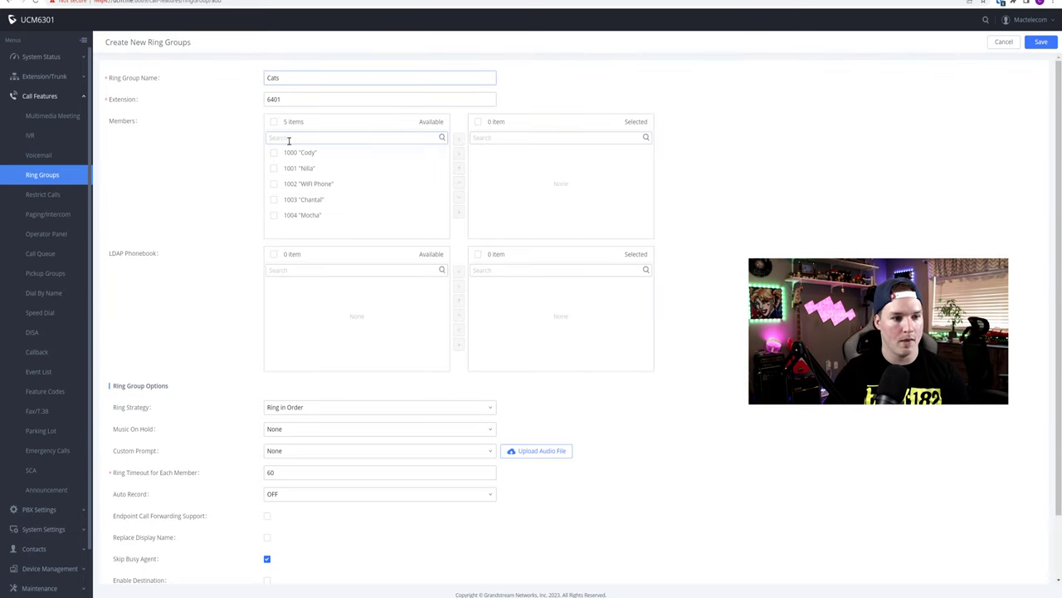
left_click(290, 168)
left_click(290, 215)
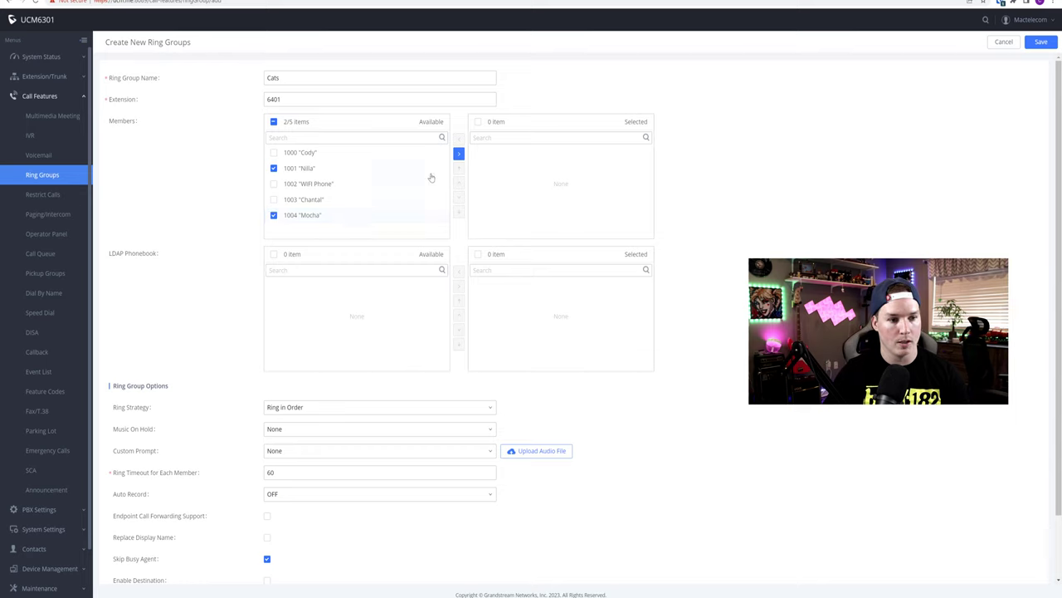
left_click(459, 156)
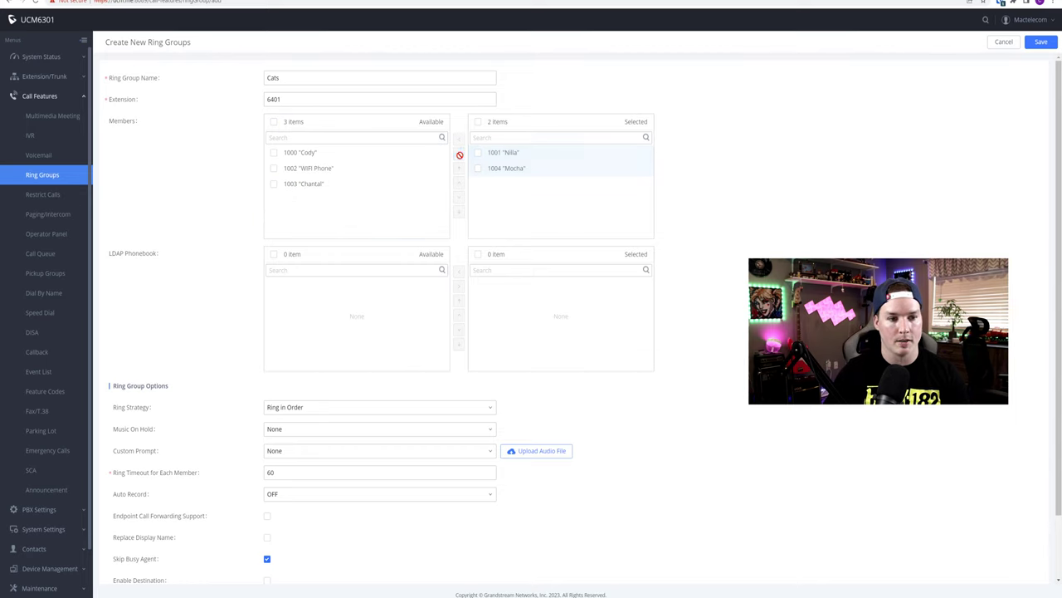
left_click(306, 407)
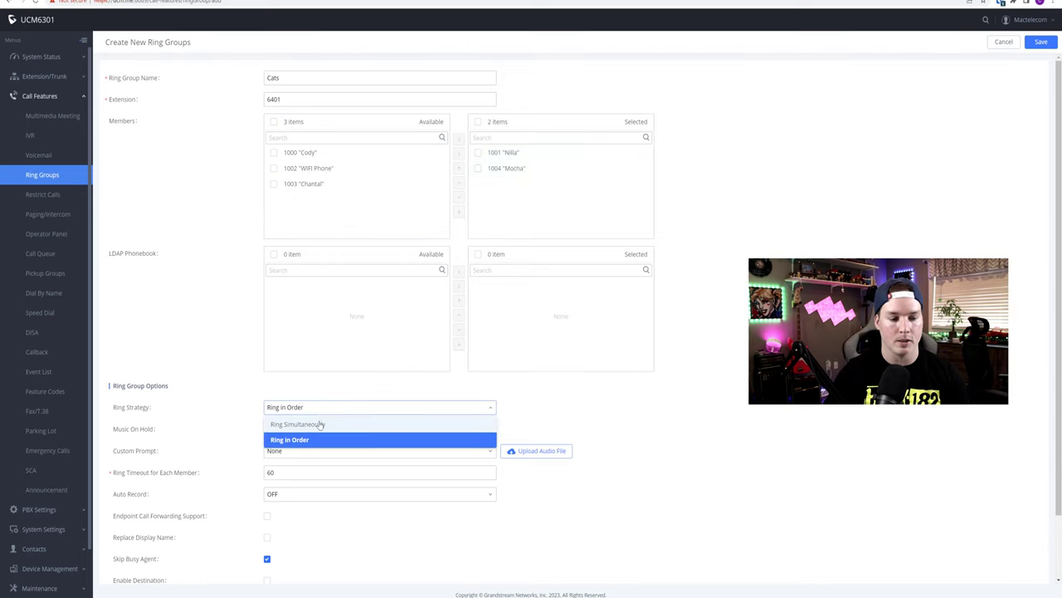
left_click(320, 424)
left_click(1041, 43)
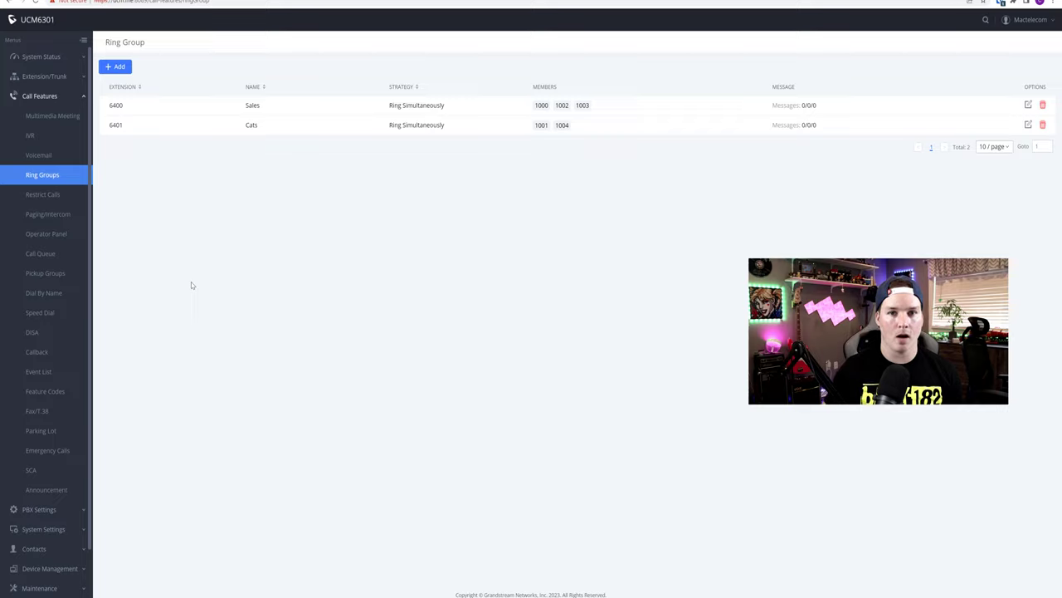
- Save a new IVR named Test, keeping extension 7000
left_click(56, 136)
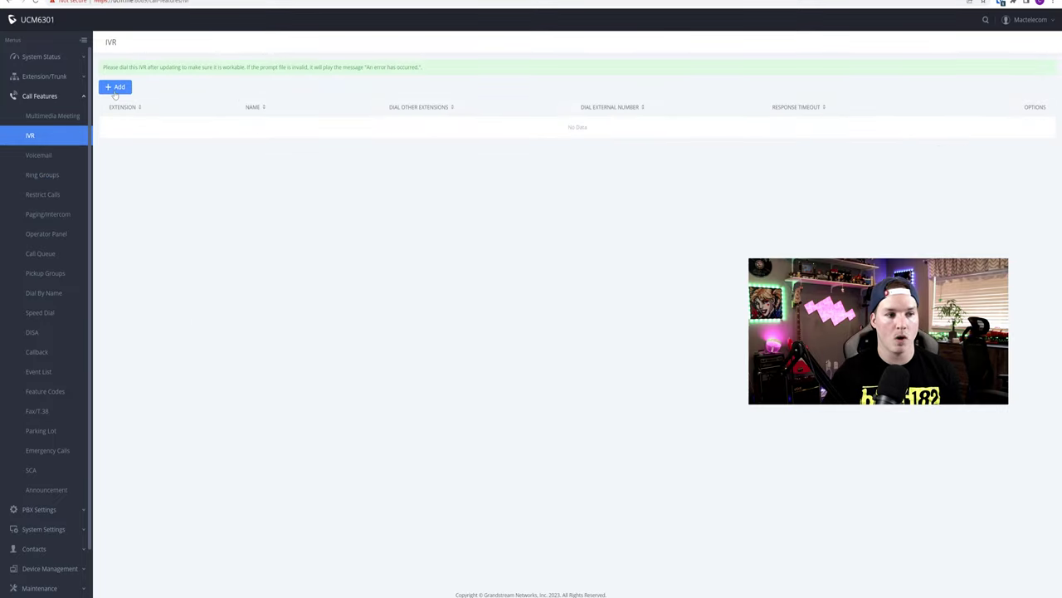
left_click(116, 89)
left_click(302, 94)
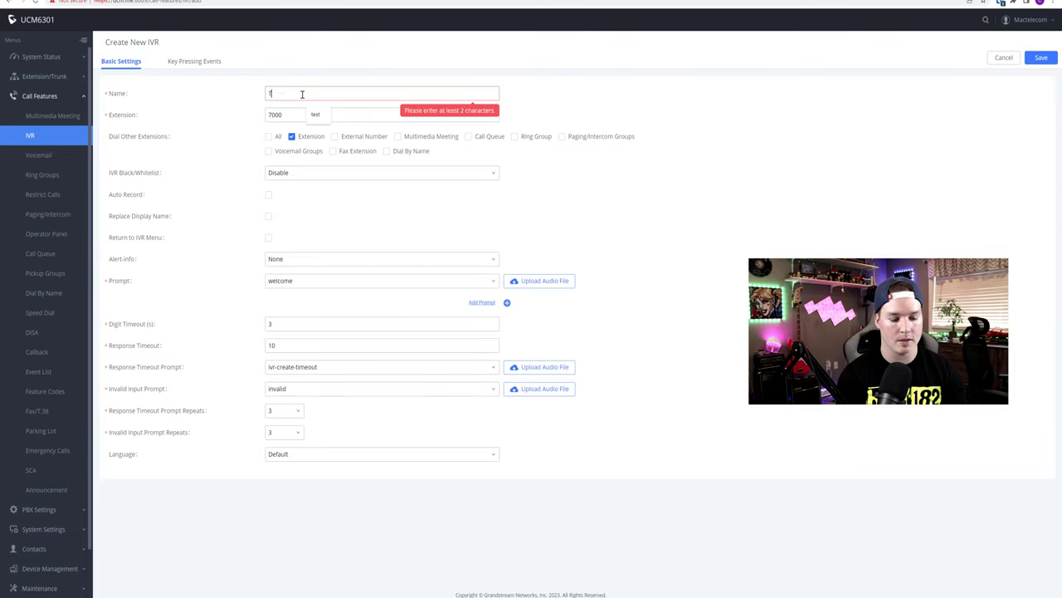
type("Test")
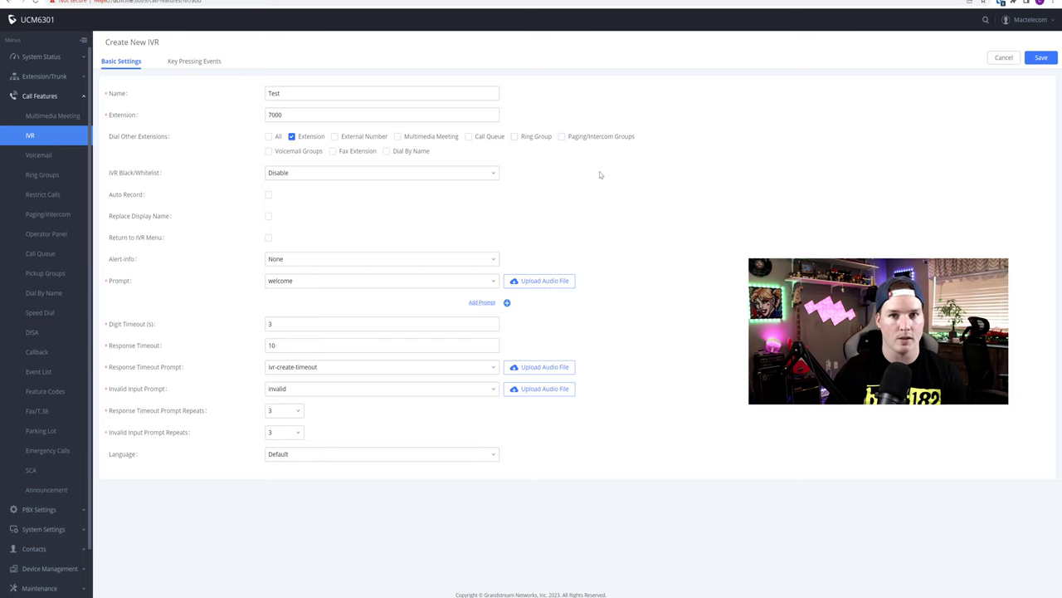
key("ctrl+plus")
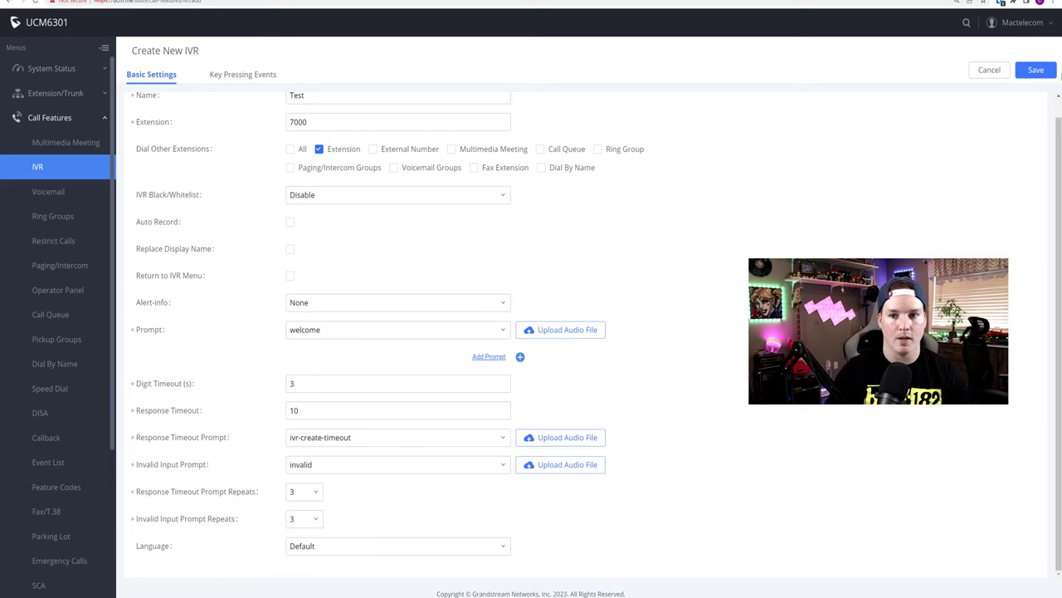
left_click(1036, 70)
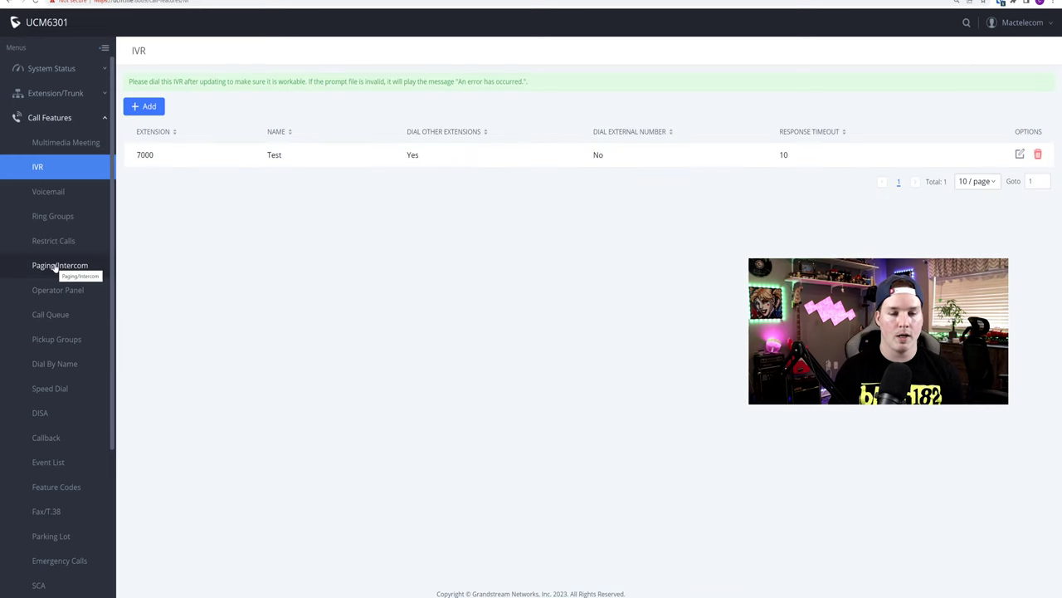
- Show the Custom Prompt tab under PBX Settings > Voice Prompt
scroll(85, 300, "down", 5)
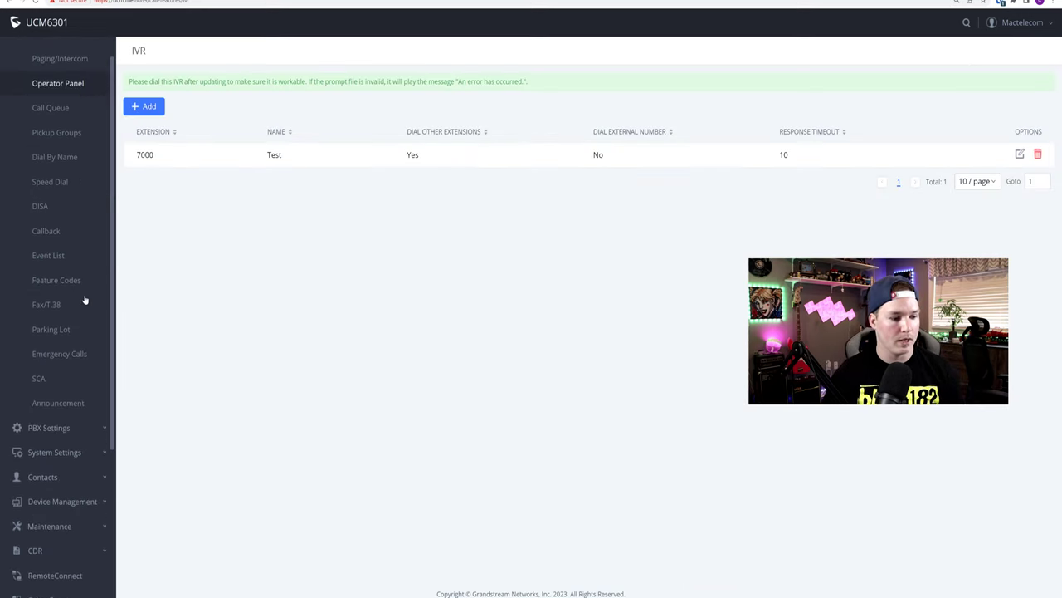
scroll(84, 300, "down", 1)
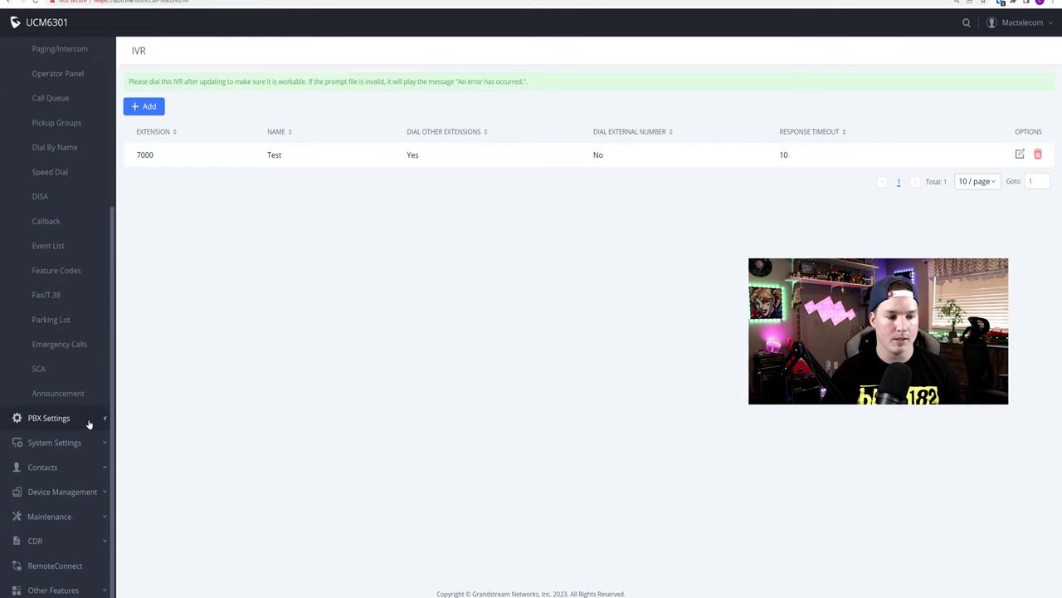
left_click(88, 424)
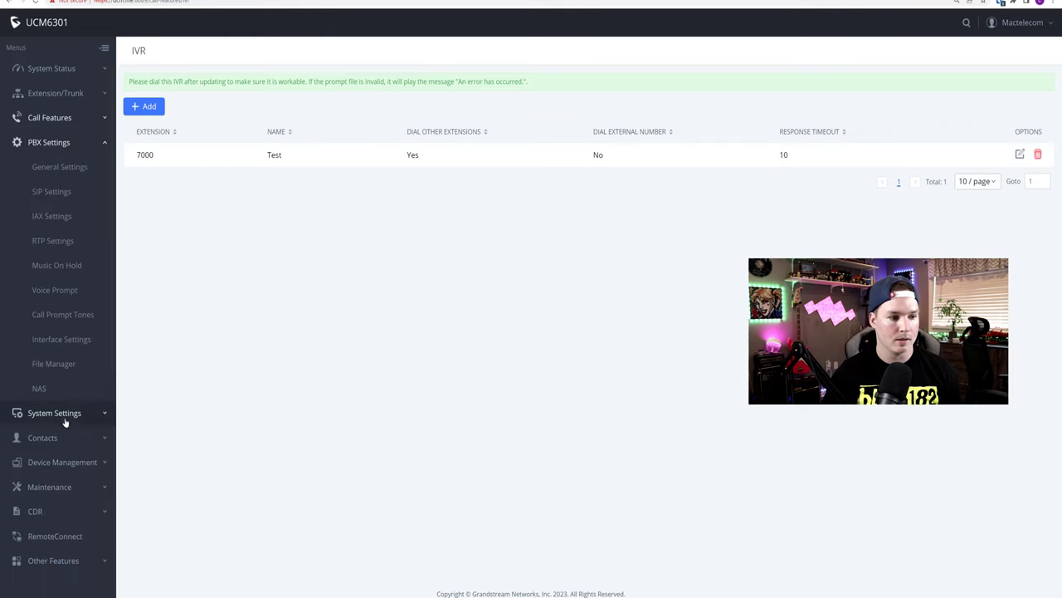
left_click(55, 291)
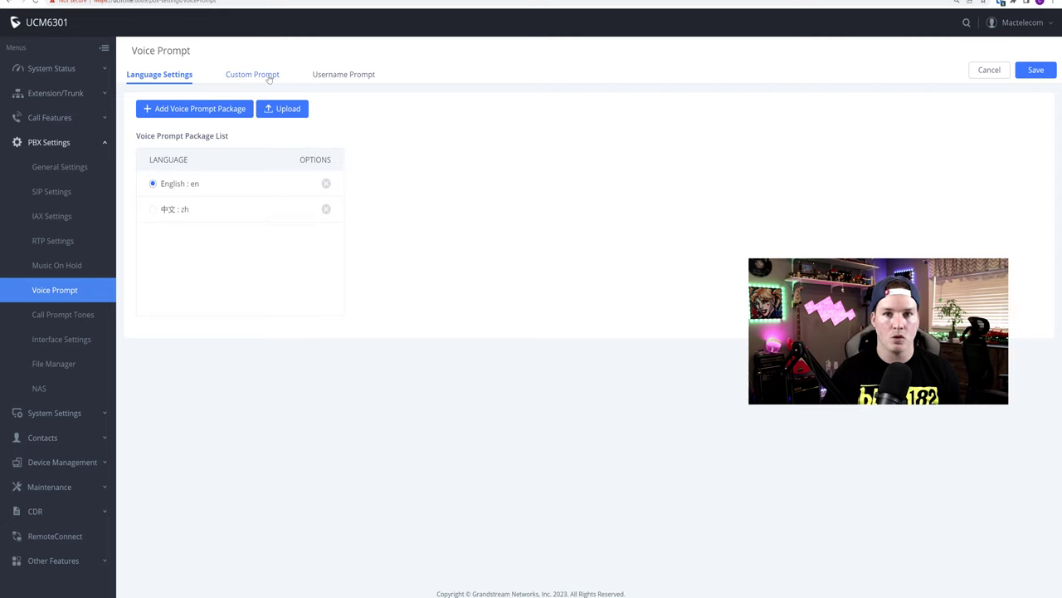
left_click(269, 77)
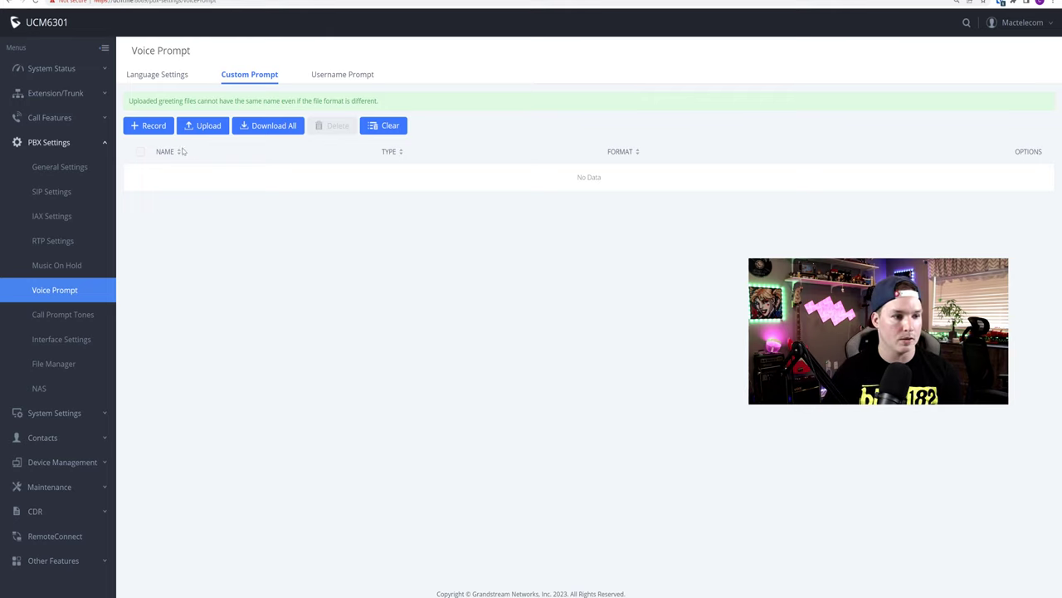
- Record a GSM custom prompt named TESTIVR through a PBX call to the phone
left_click(155, 127)
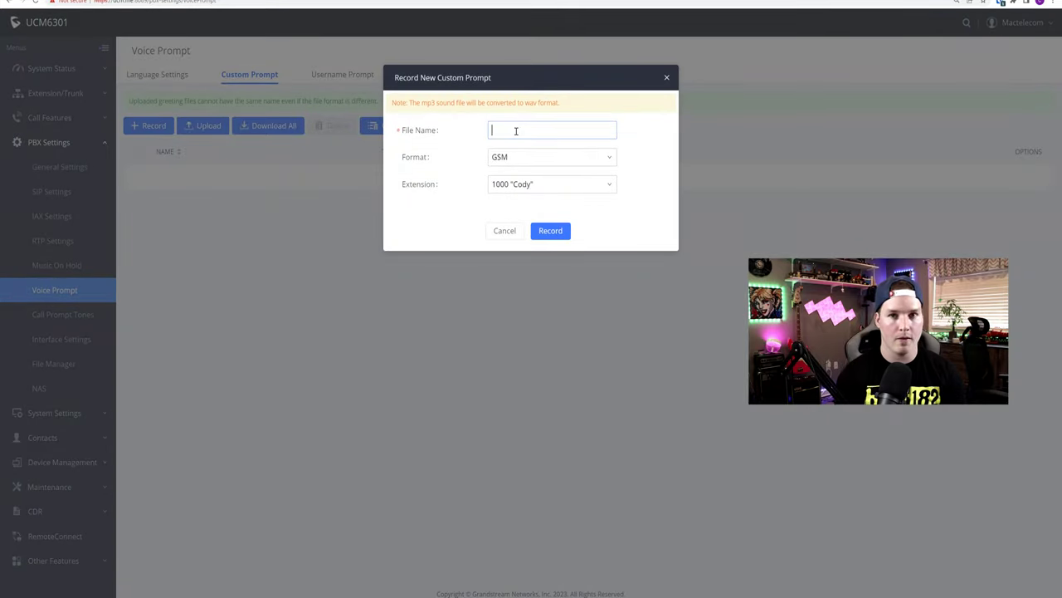
type("TESTIVR")
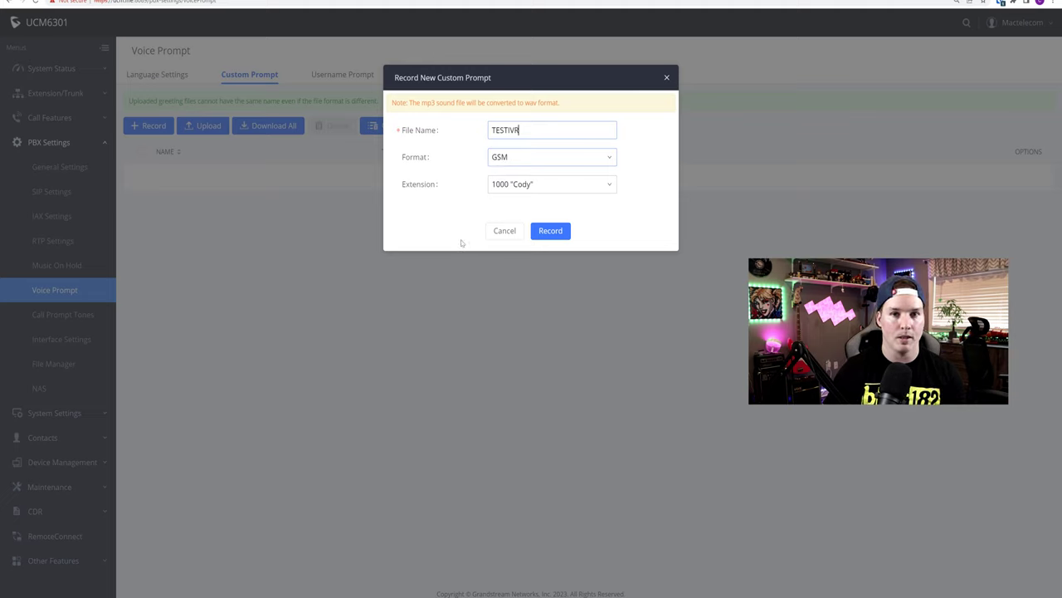
left_click(544, 234)
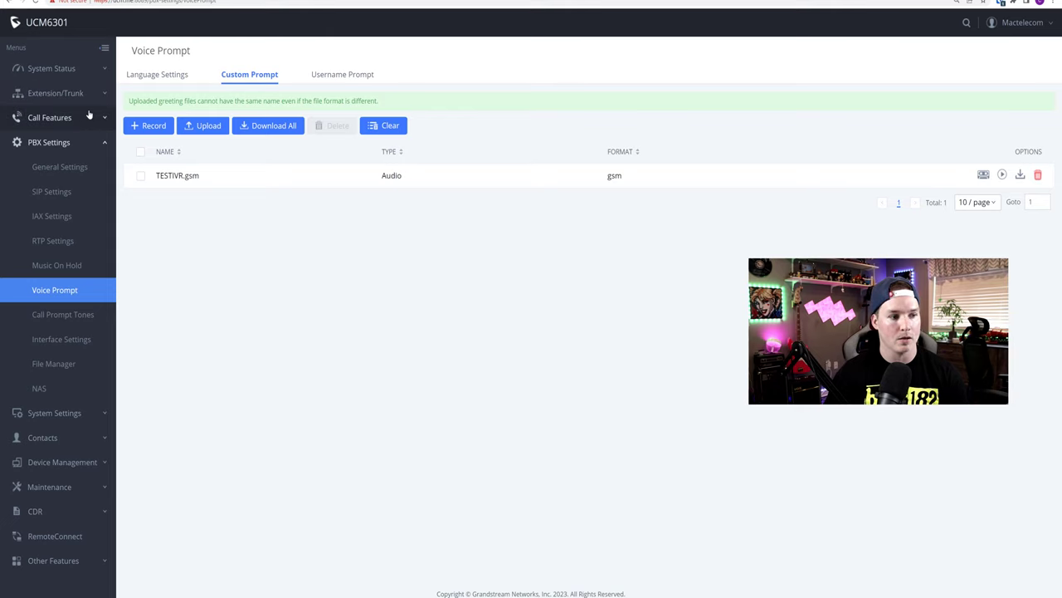
- Set the Test IVR's prompt to TESTIVR.gsm and save it
left_click(88, 117)
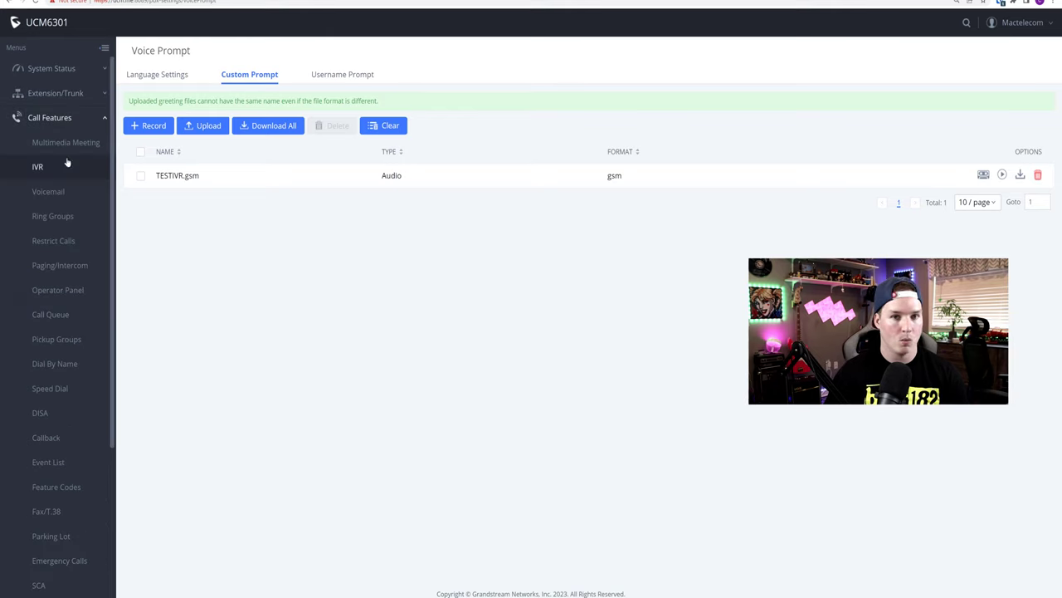
left_click(67, 163)
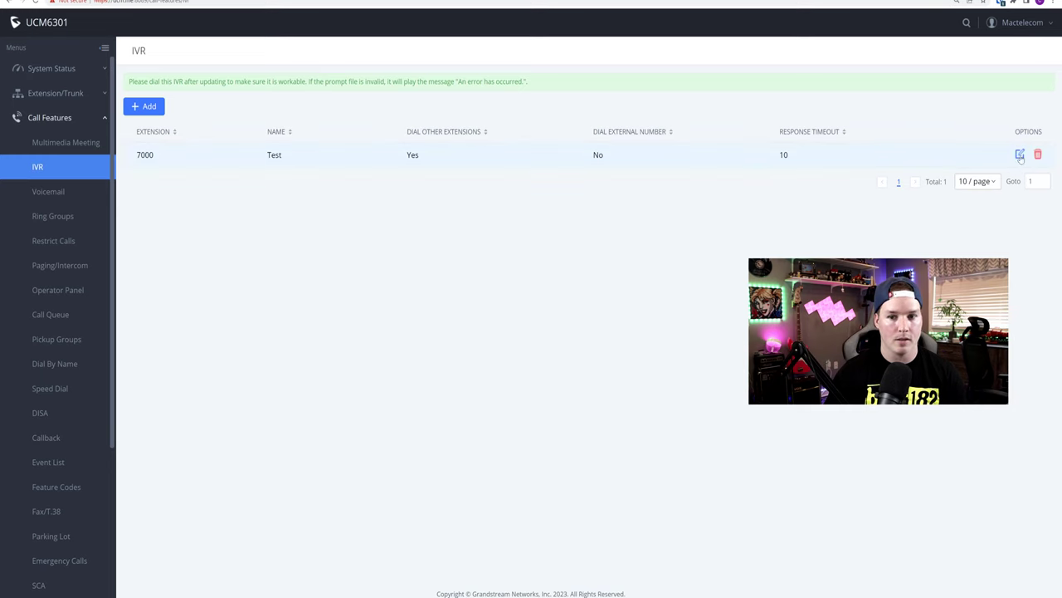
left_click(1020, 156)
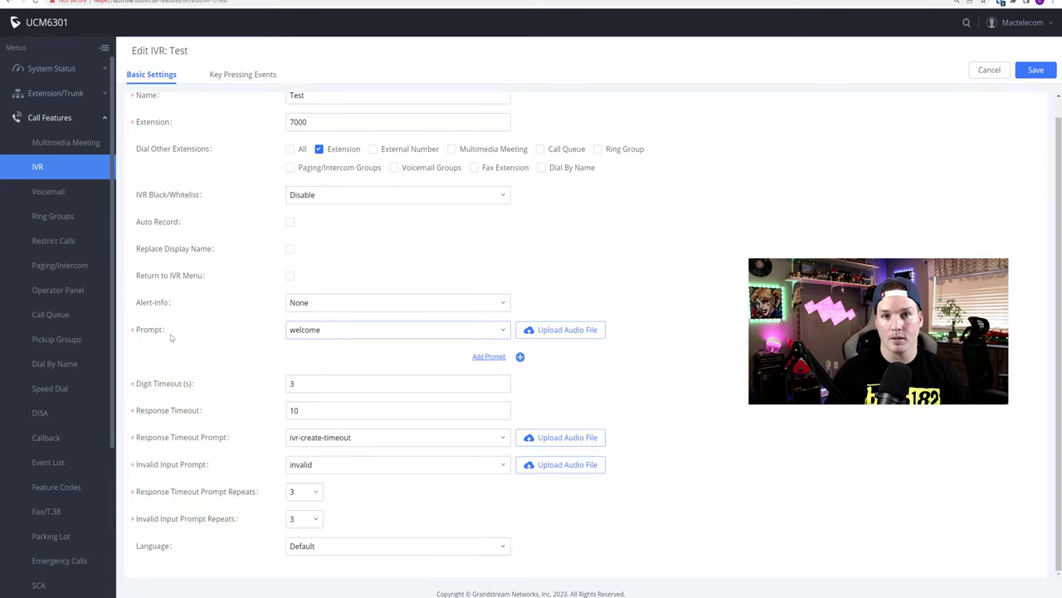
left_click(446, 332)
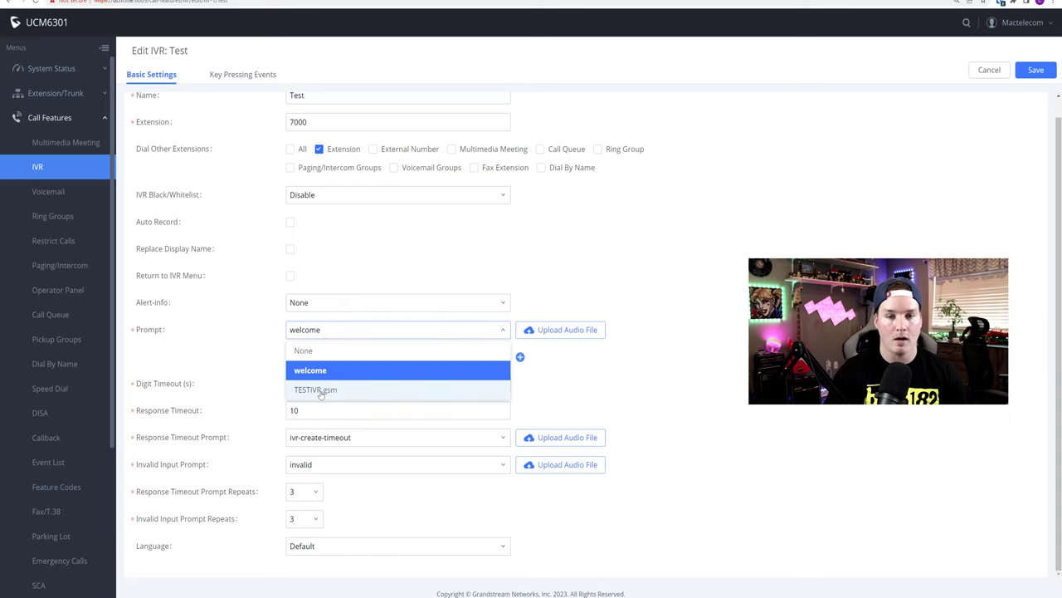
left_click(321, 390)
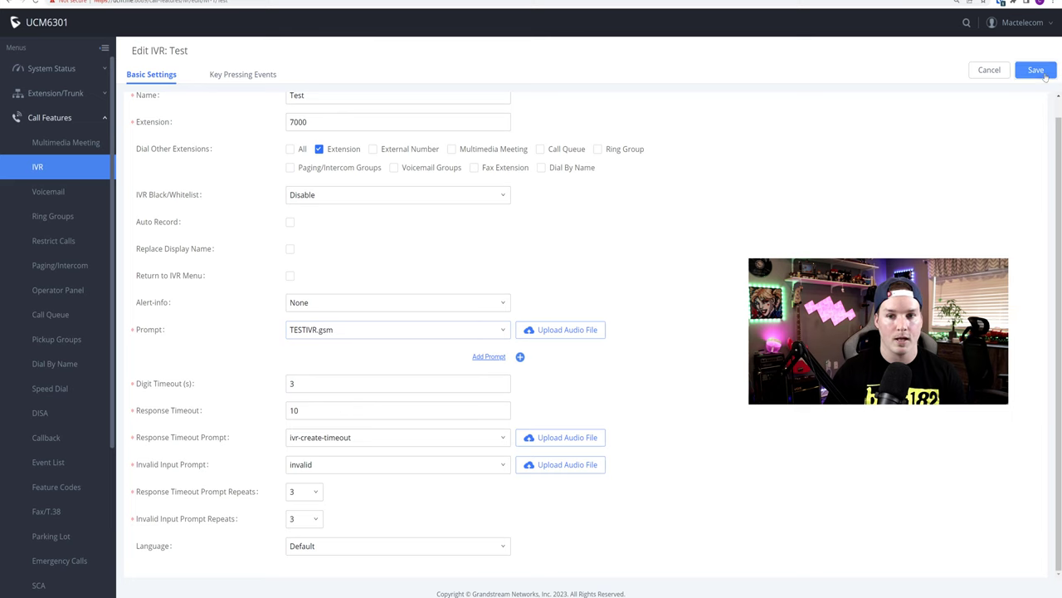
left_click(1036, 70)
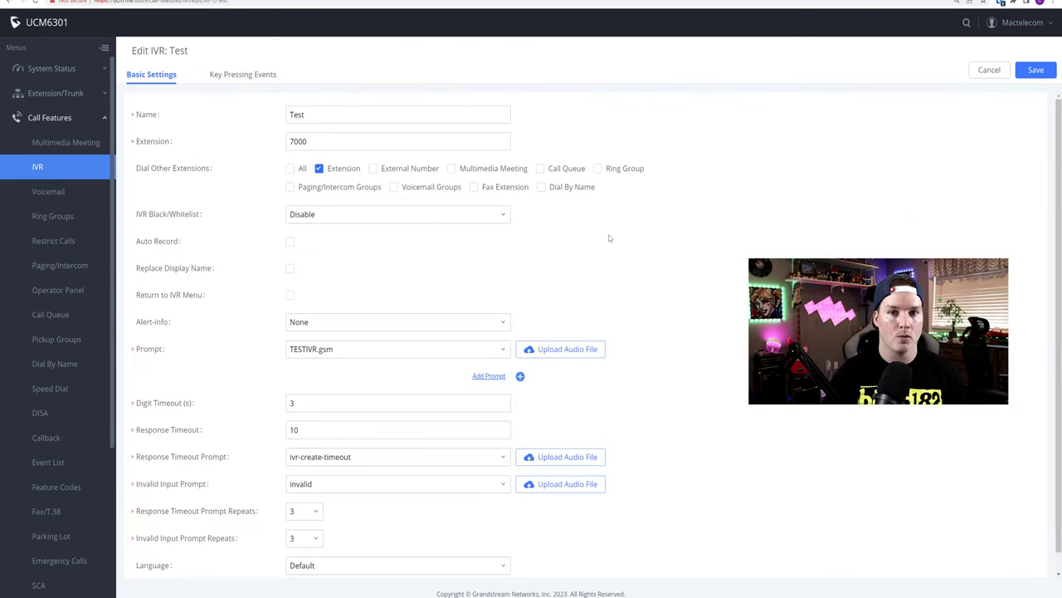
- Route Test IVR key 1 to ring group Sales and key 2 to ring group Cats, then save
left_click(239, 74)
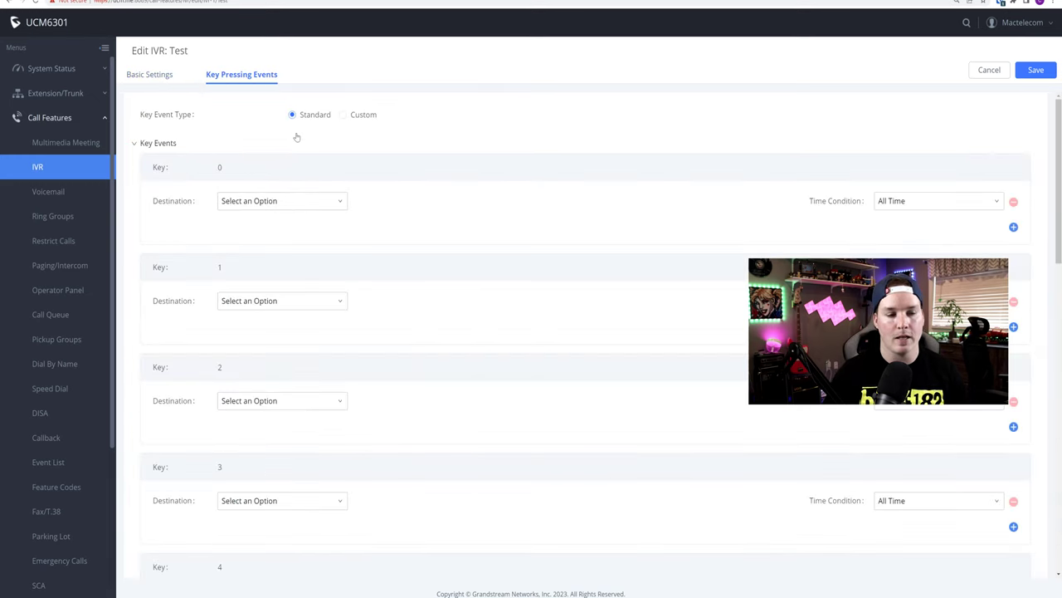
scroll(397, 135, "down", 1)
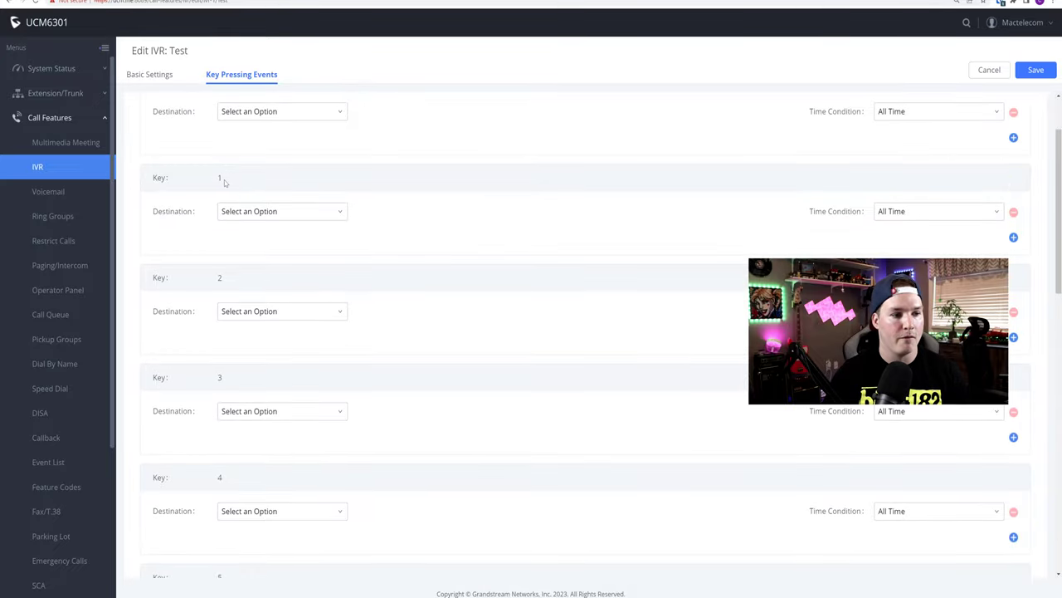
left_click(308, 212)
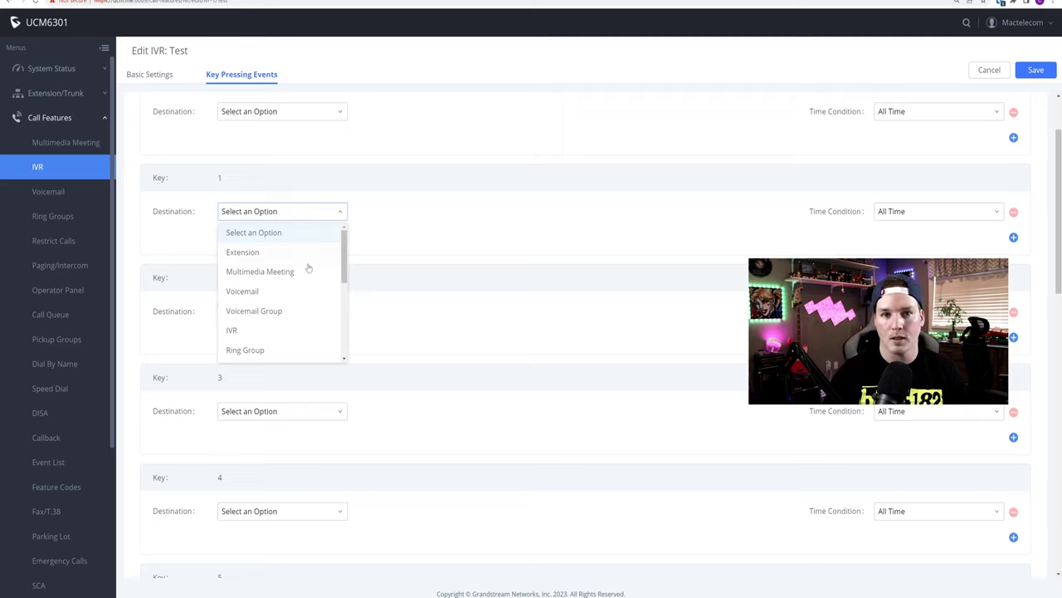
left_click(260, 350)
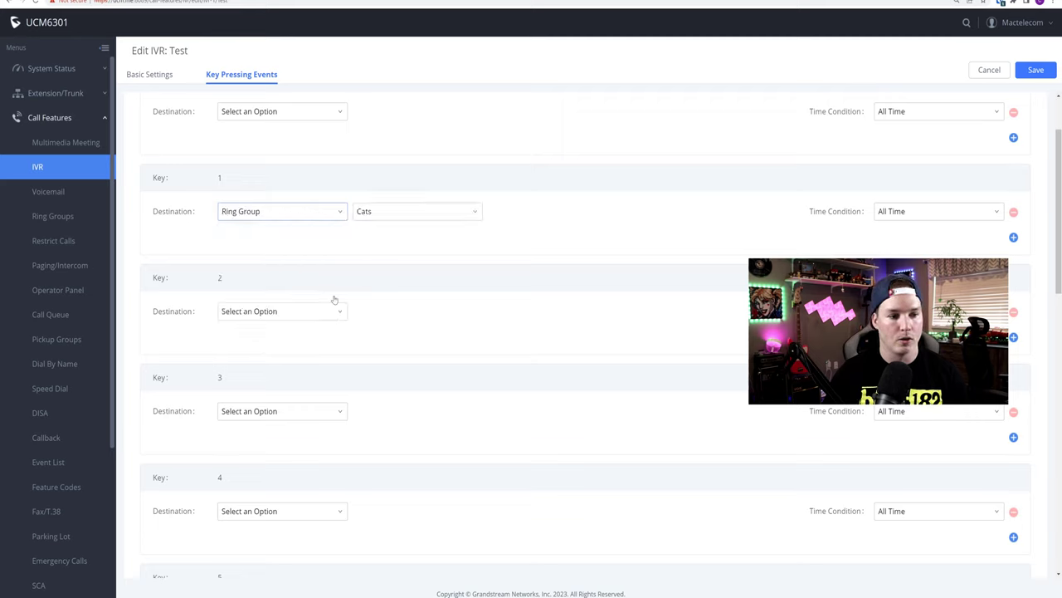
left_click(419, 212)
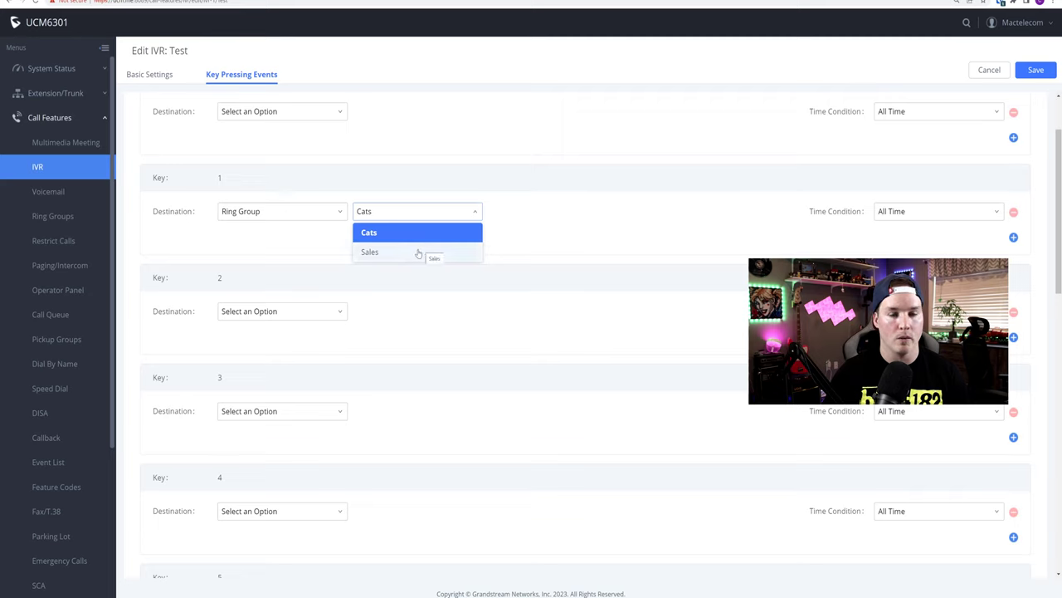
left_click(421, 254)
left_click(290, 319)
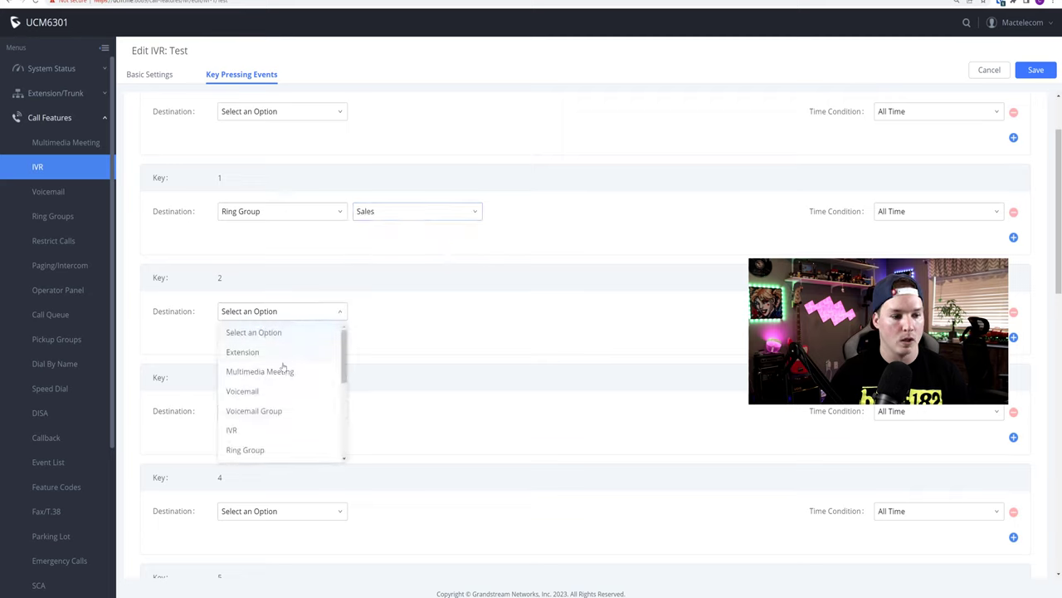
left_click(258, 453)
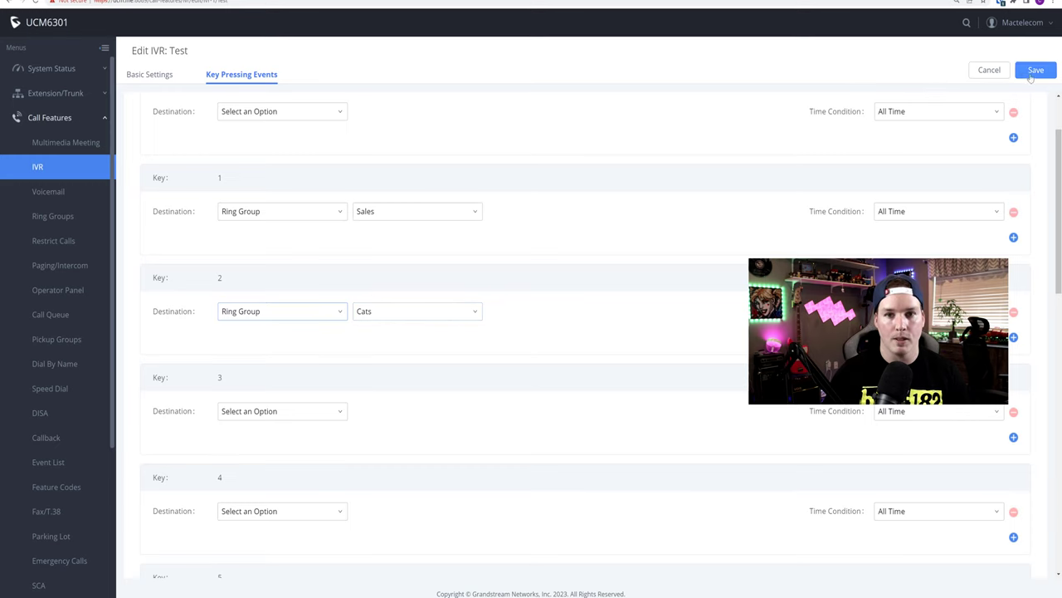
left_click(1034, 71)
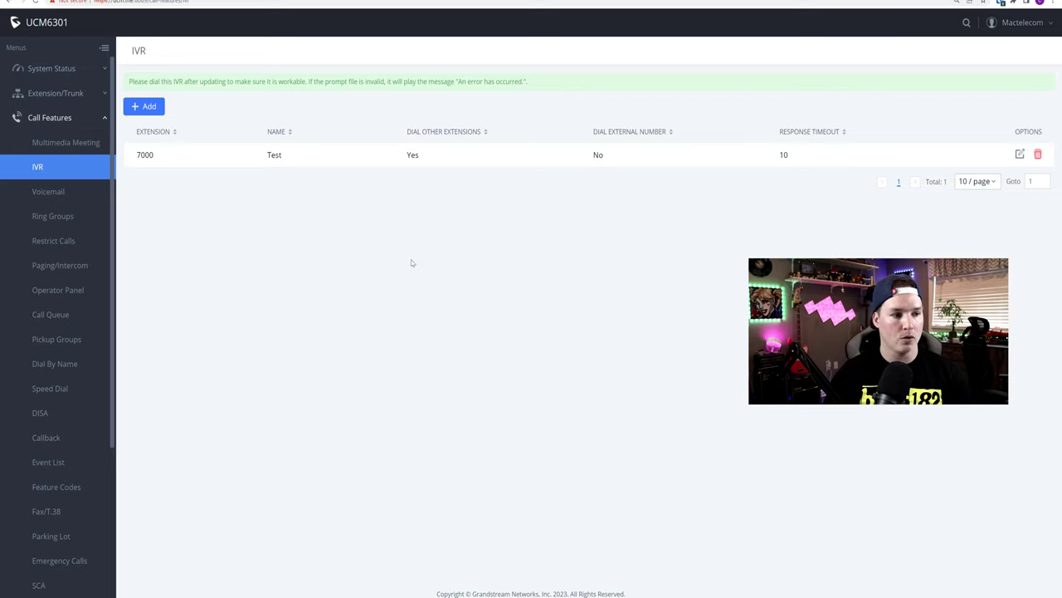
- Set the inbound route's default destination to IVR Test and save the route
left_click(68, 93)
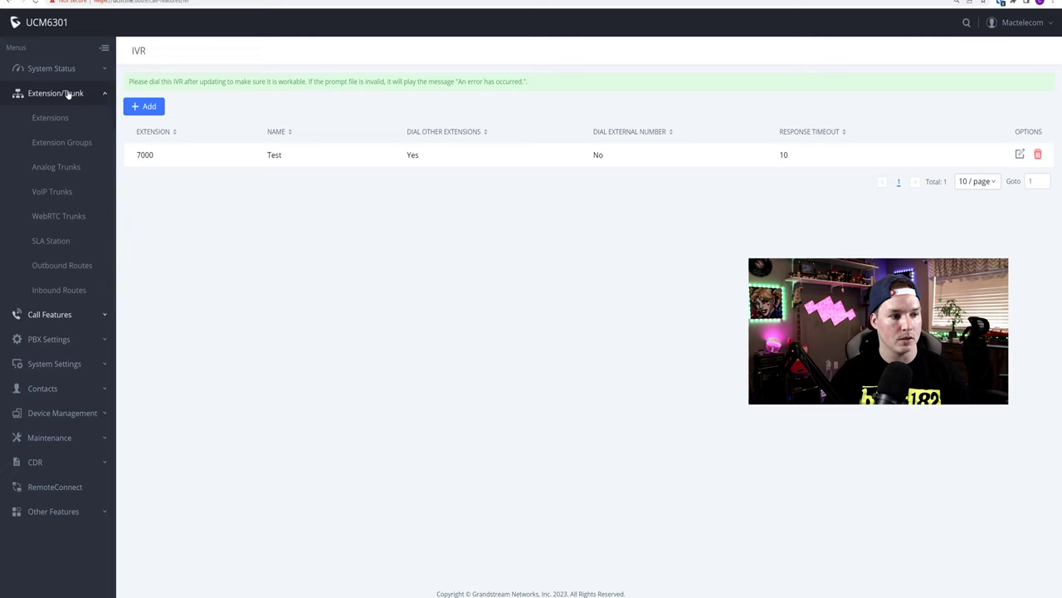
left_click(64, 291)
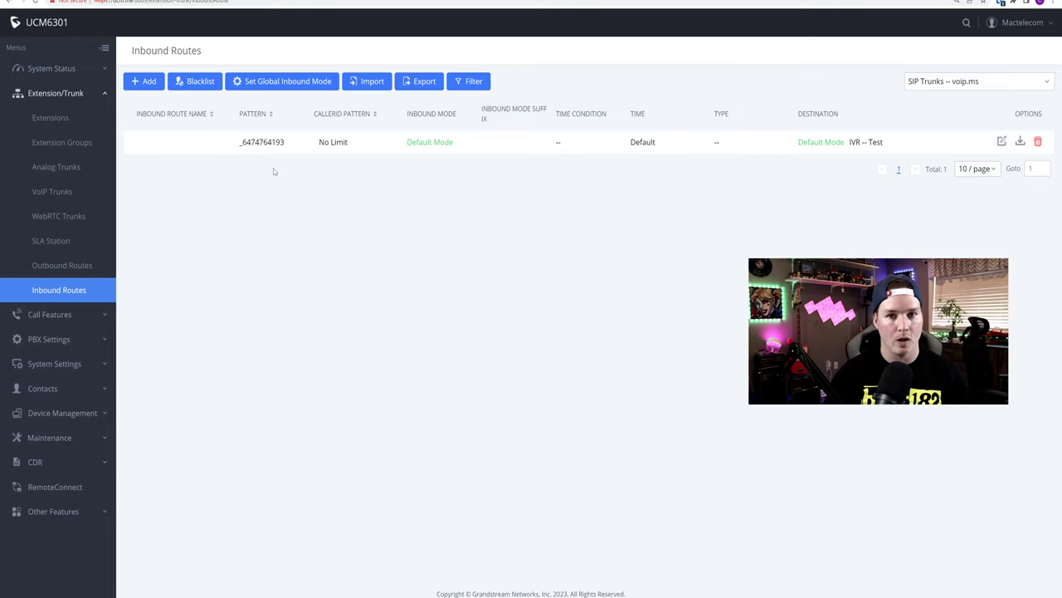
left_click(1002, 142)
scroll(229, 334, "down", 1)
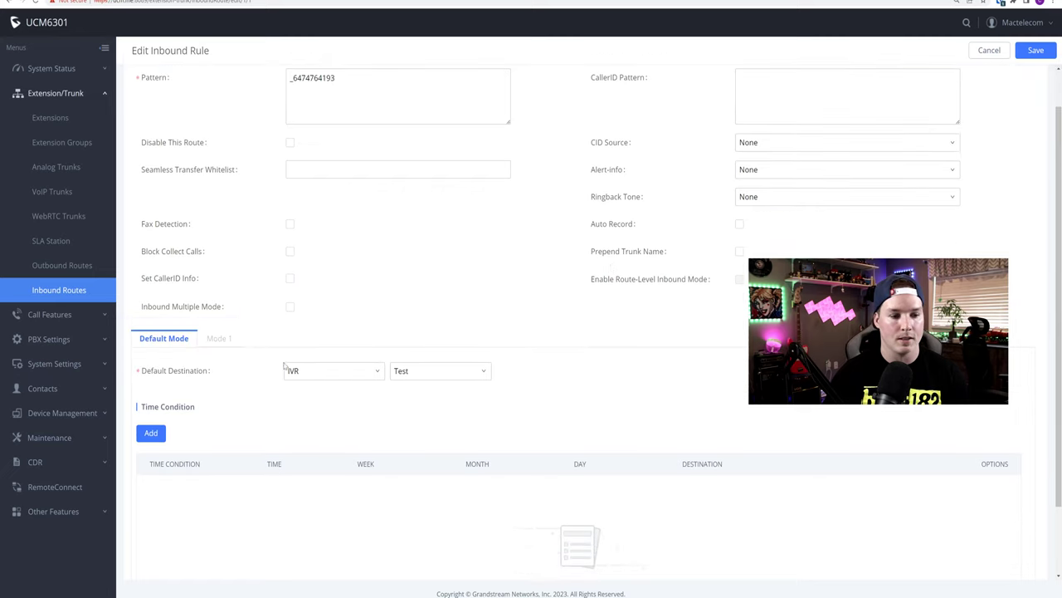
left_click(331, 371)
left_click(303, 490)
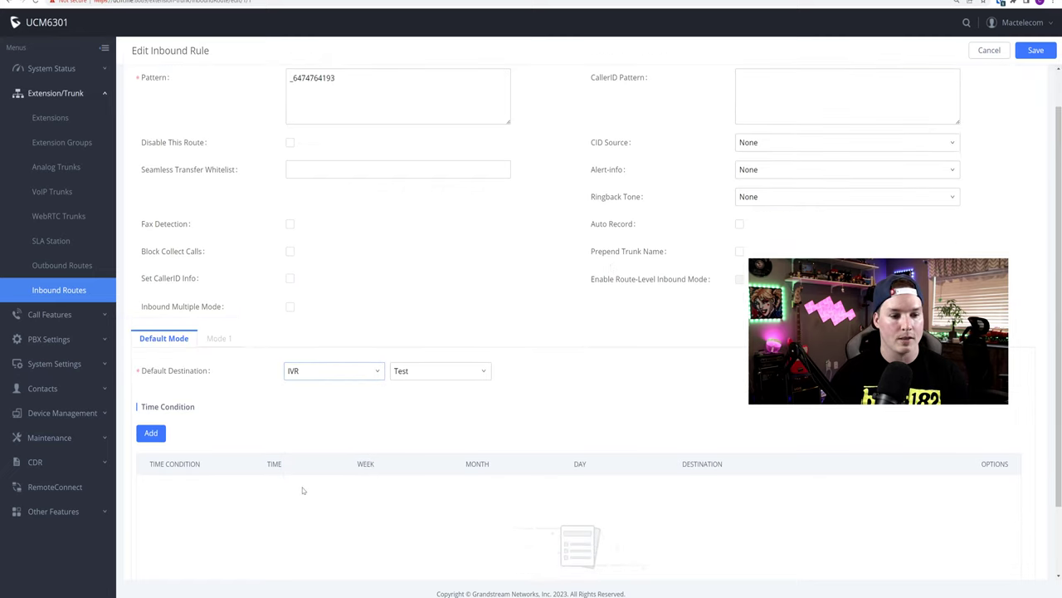
left_click(486, 372)
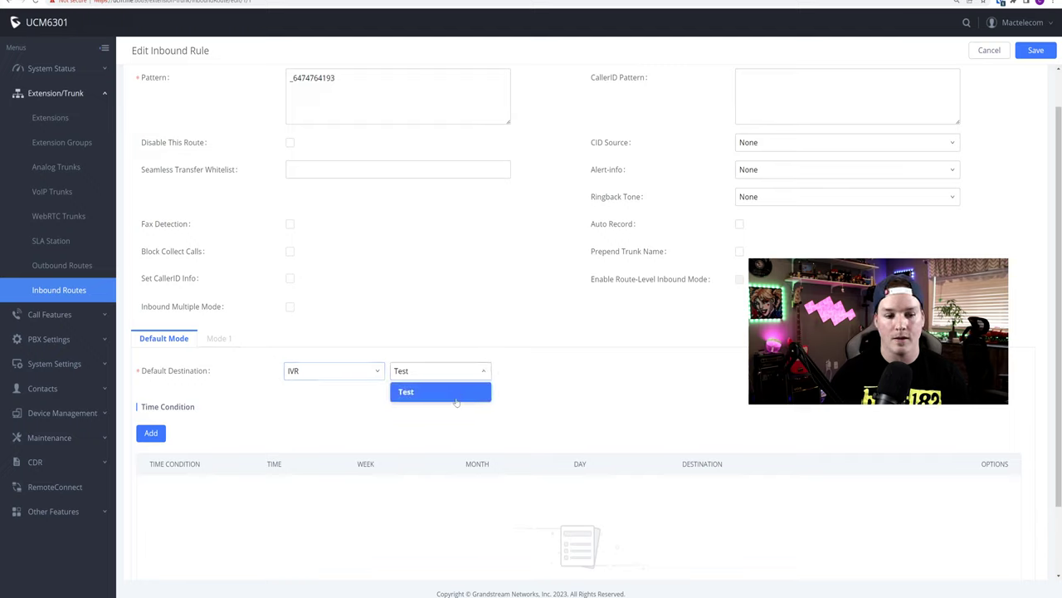
left_click(477, 401)
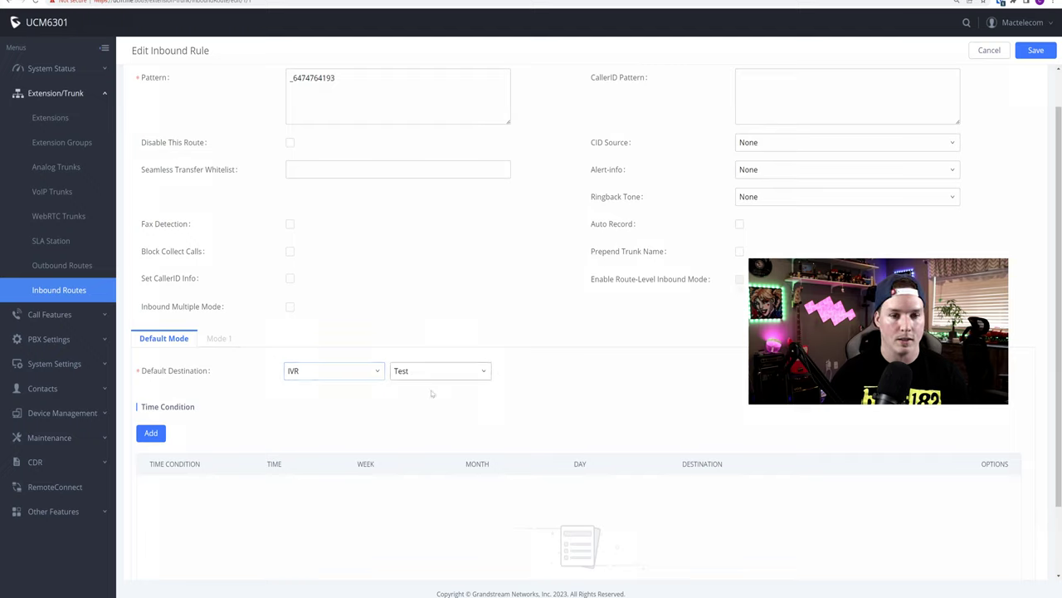
left_click(1035, 49)
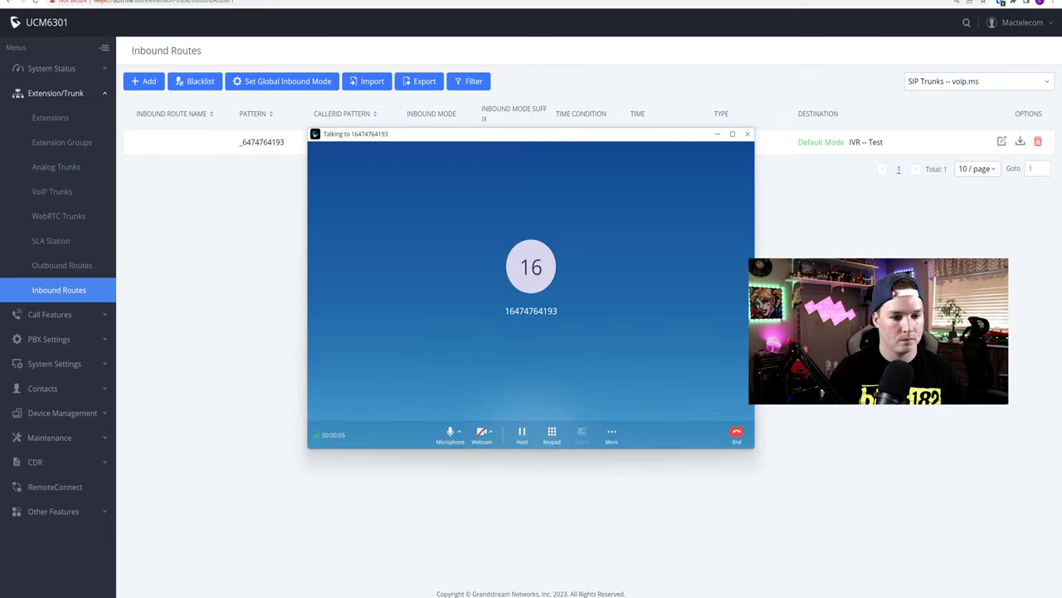
- Send digit 2 from the call's dialpad to reach the IVR's Cats option
left_click(552, 433)
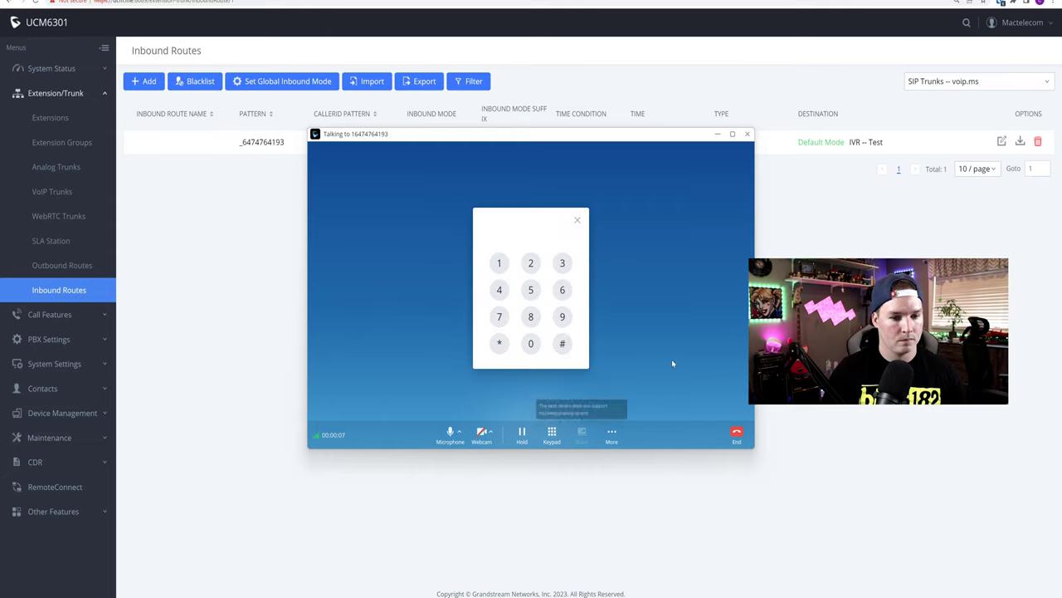
left_click(528, 265)
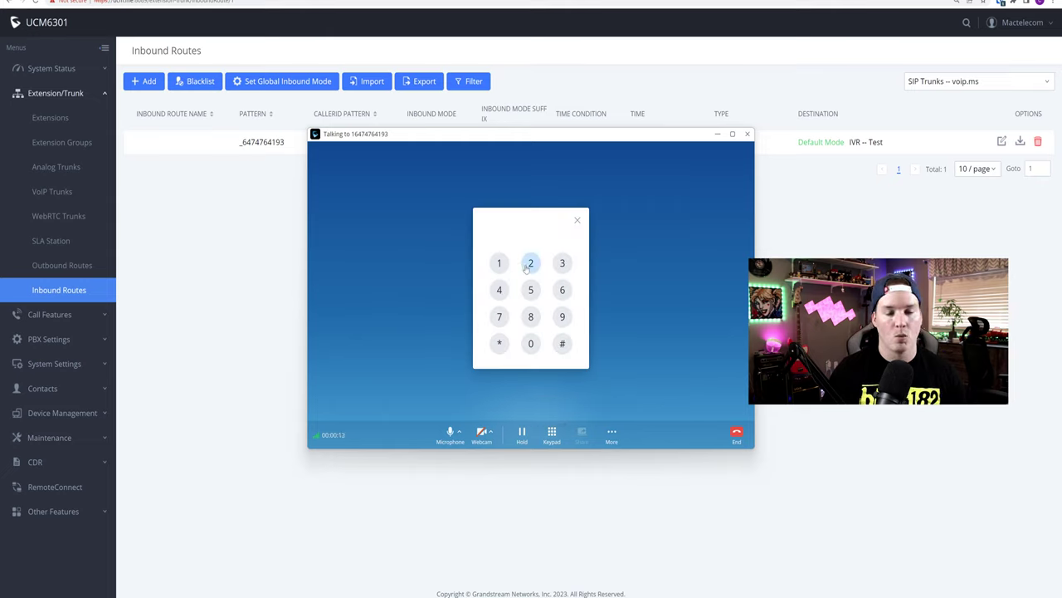
left_click(528, 266)
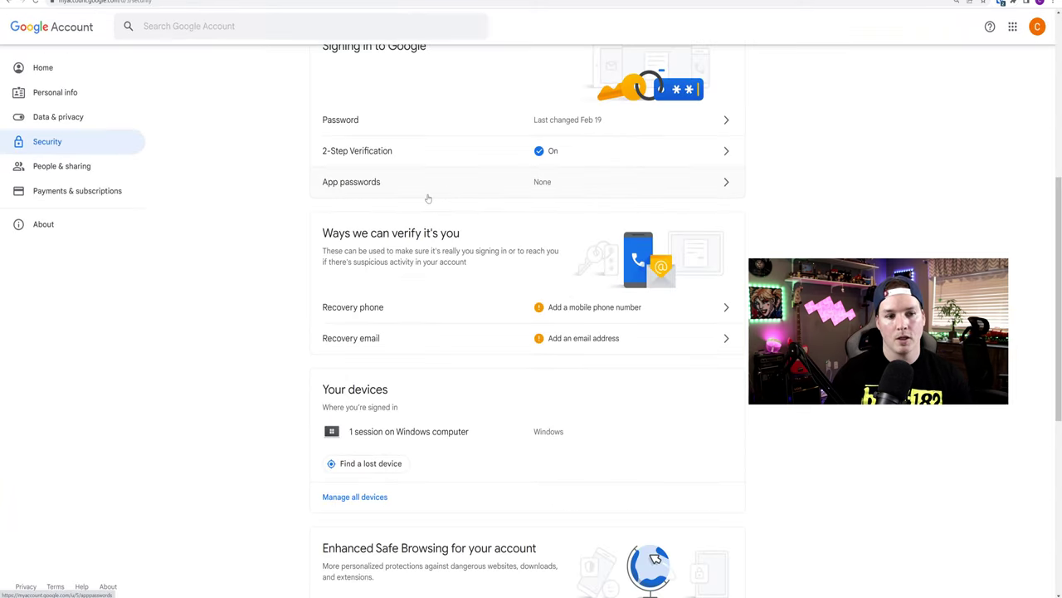
- Generate a Google app password for a custom app named 'Grandstream'
left_click(706, 187)
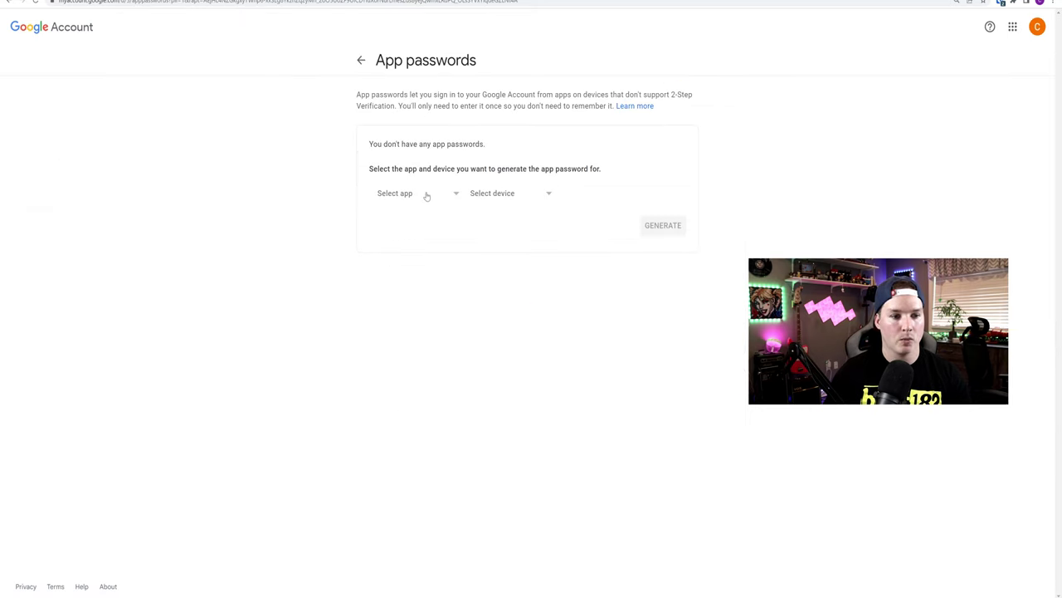
left_click(427, 196)
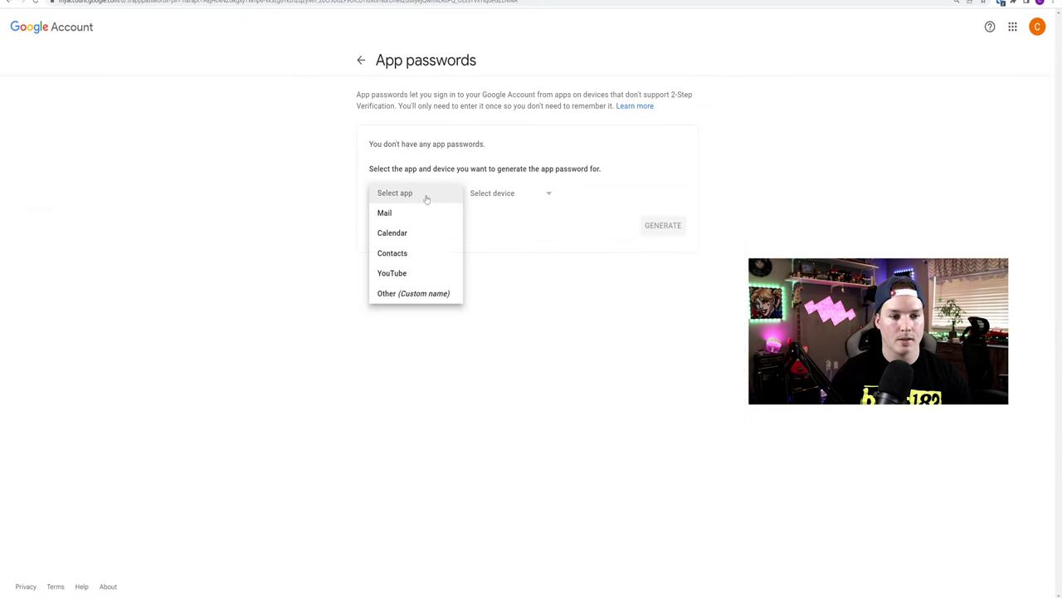
left_click(414, 296)
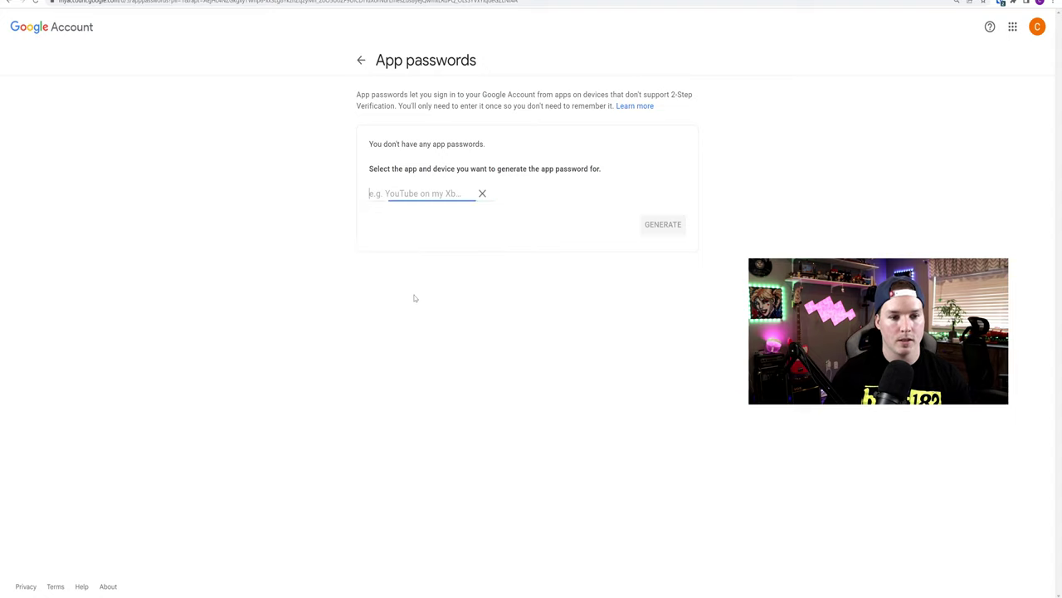
type("Gra")
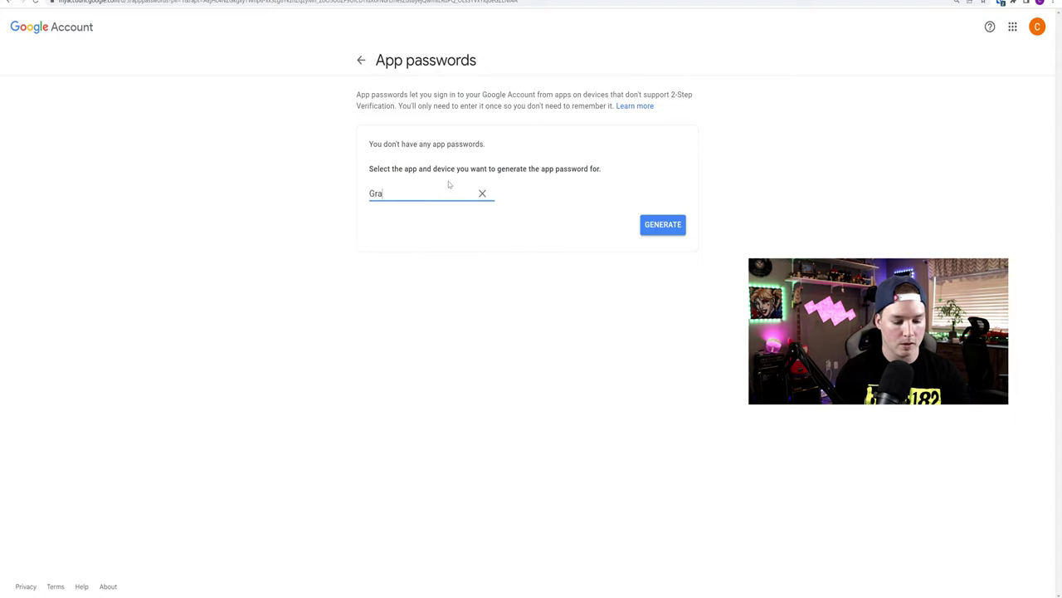
type("ndstream")
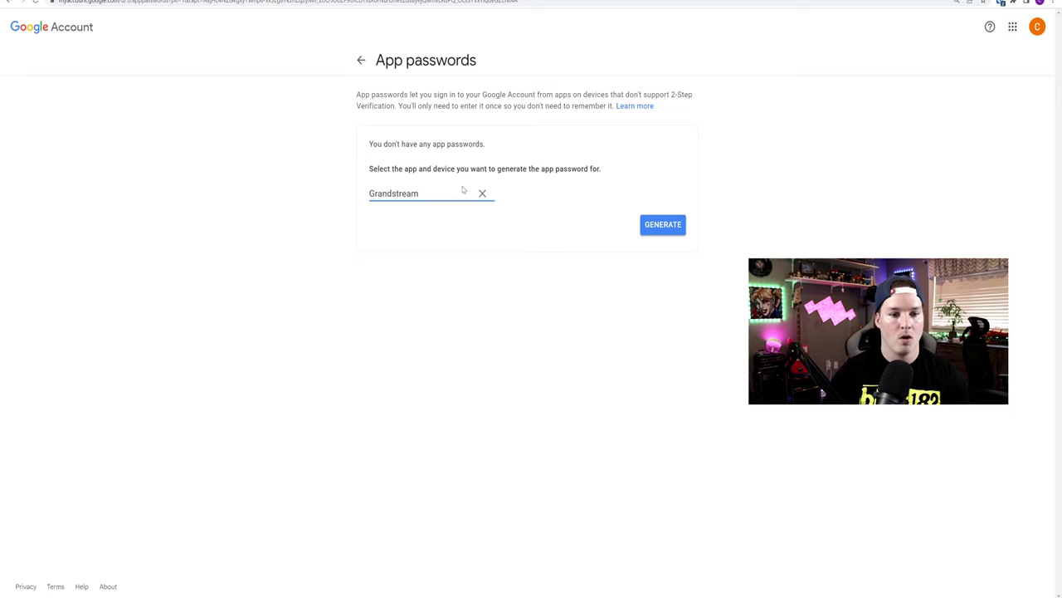
left_click(657, 232)
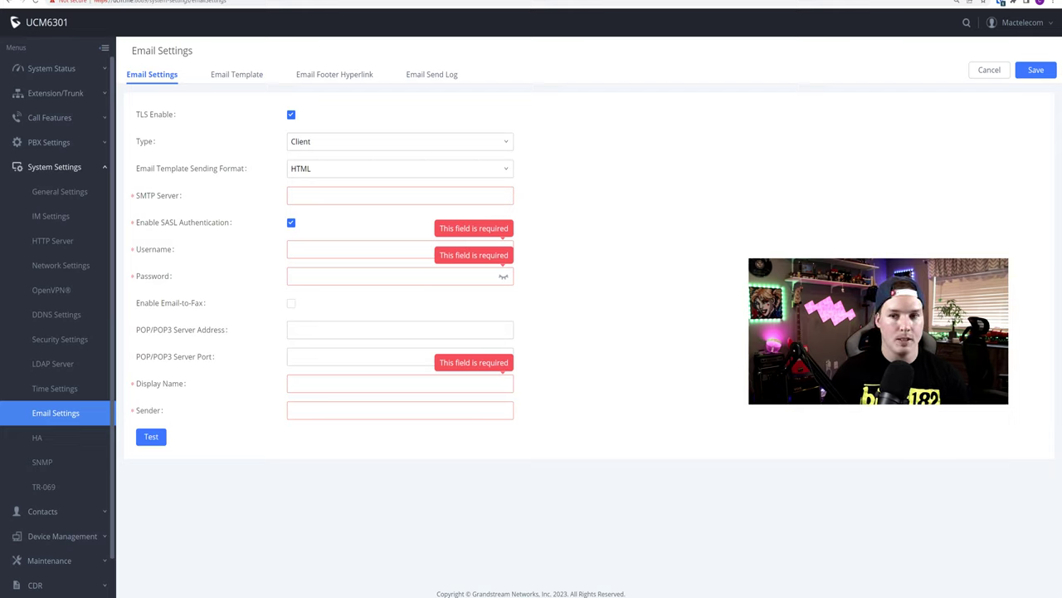
- Enter SMTP server smtp.gmail.com:587, the Gmail username, the pasted app password and a display name
left_click(308, 196)
type("smtp.gmail.com:587")
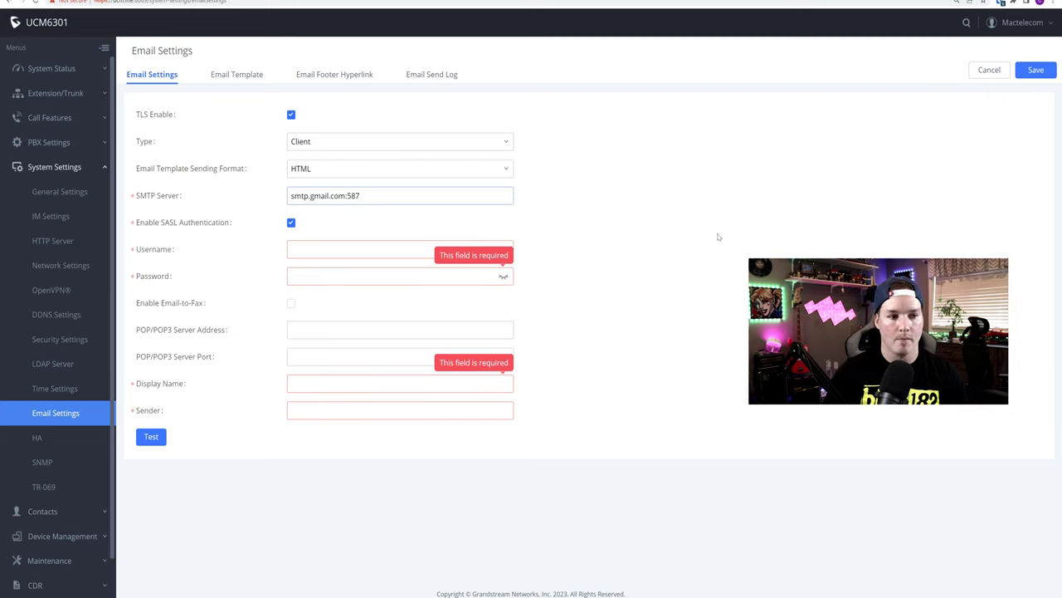
left_click(323, 253)
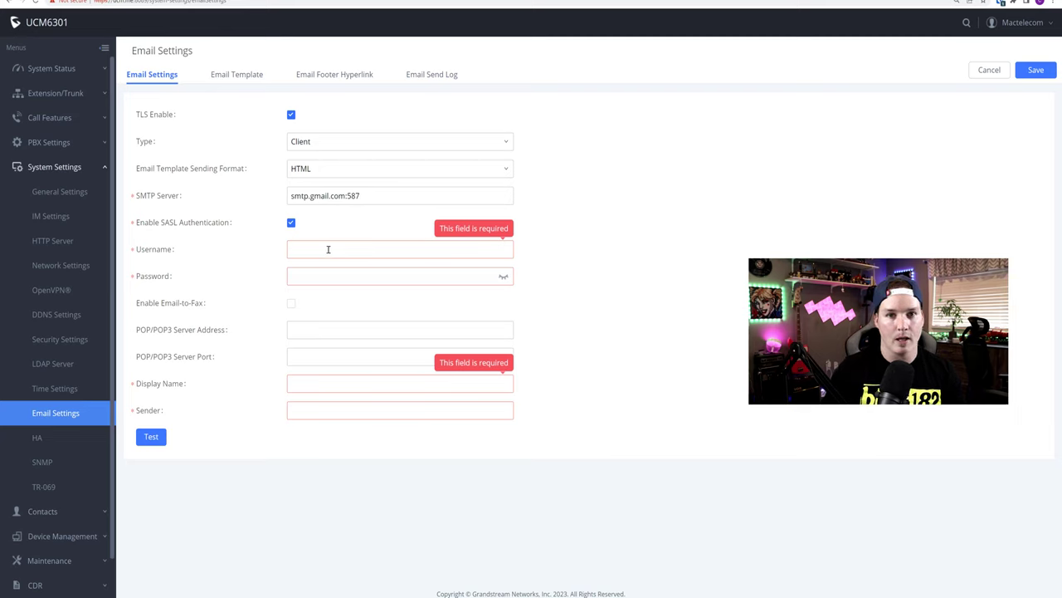
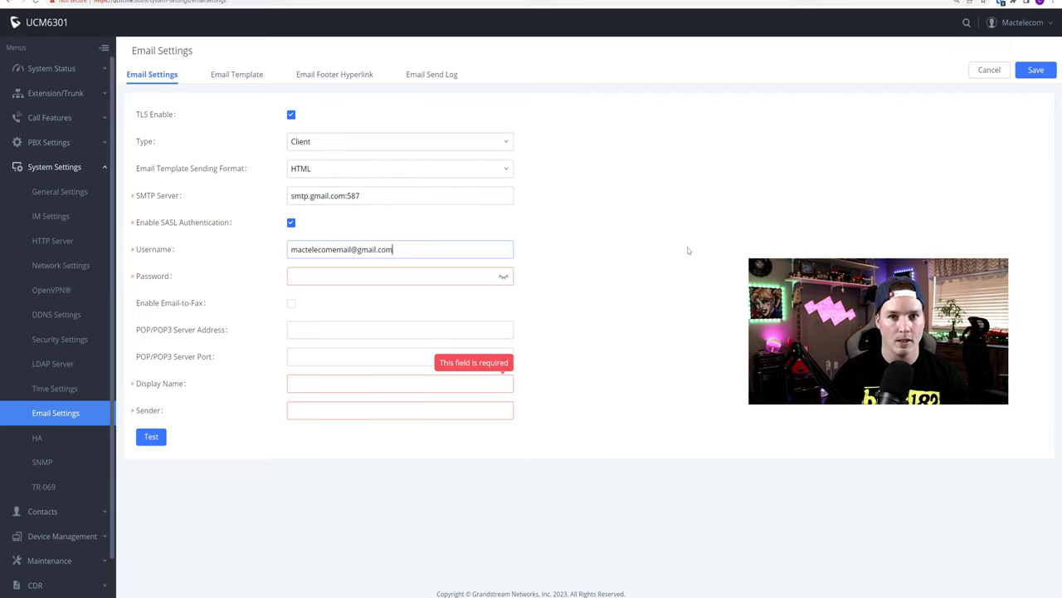
key("Tab")
key("ctrl+v")
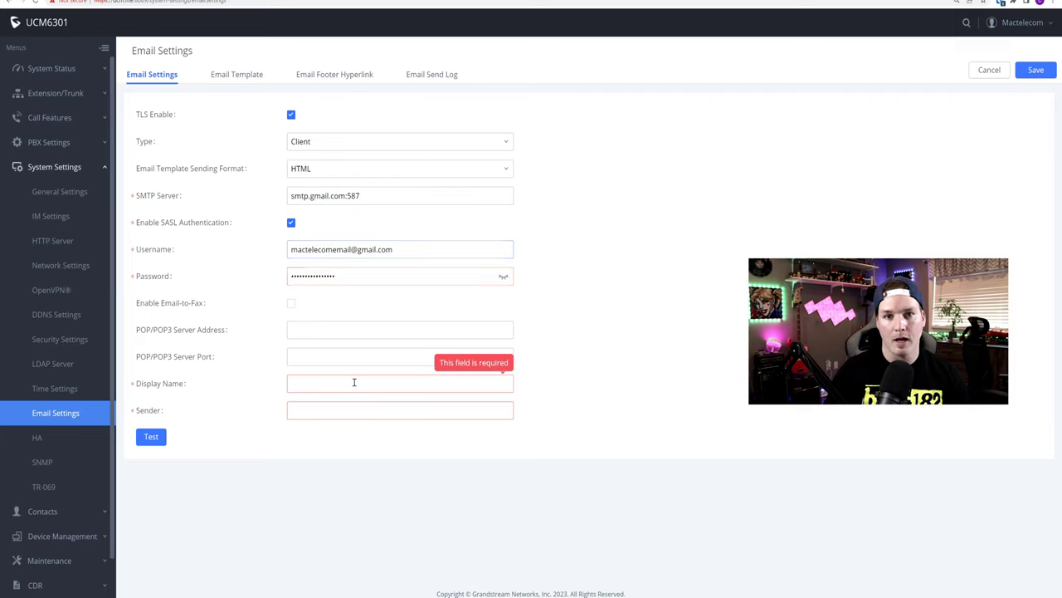
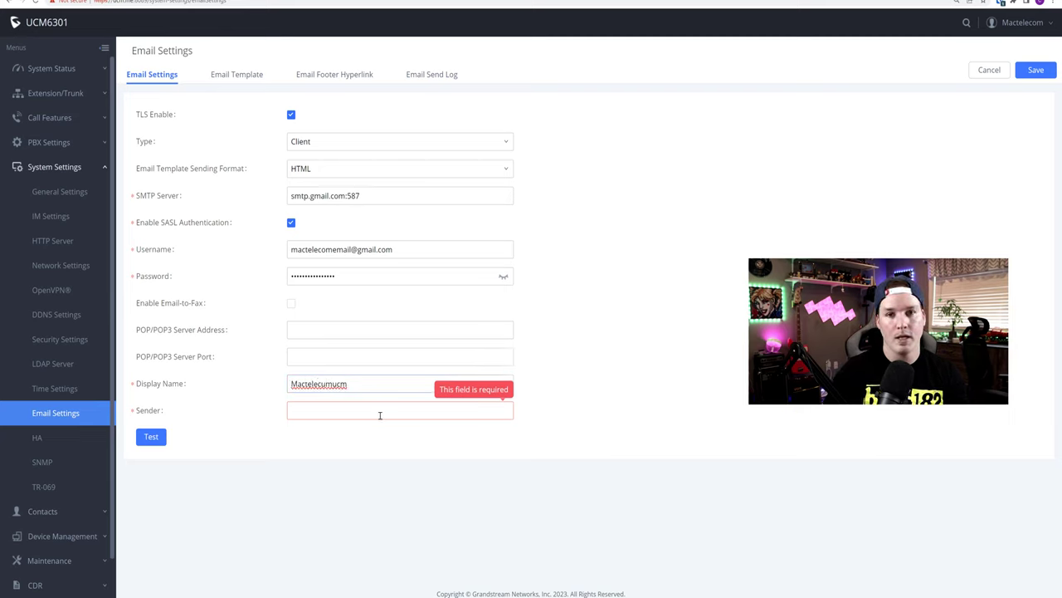
- Copy the Gmail address into Sender, then save and apply the email settings
triple_click(349, 249)
key("ctrl+c")
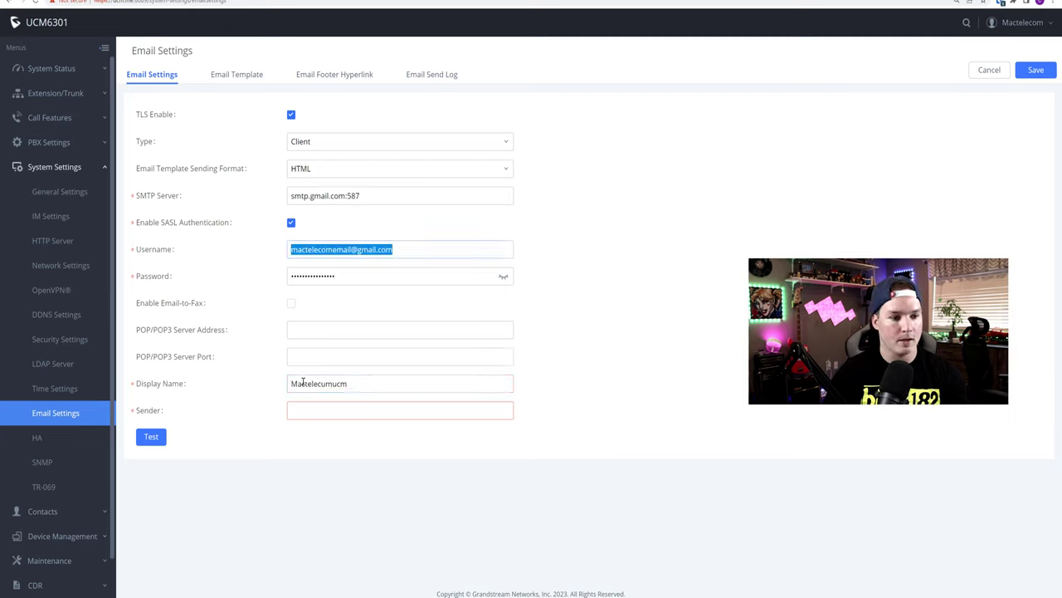
left_click(314, 410)
key("ctrl+v")
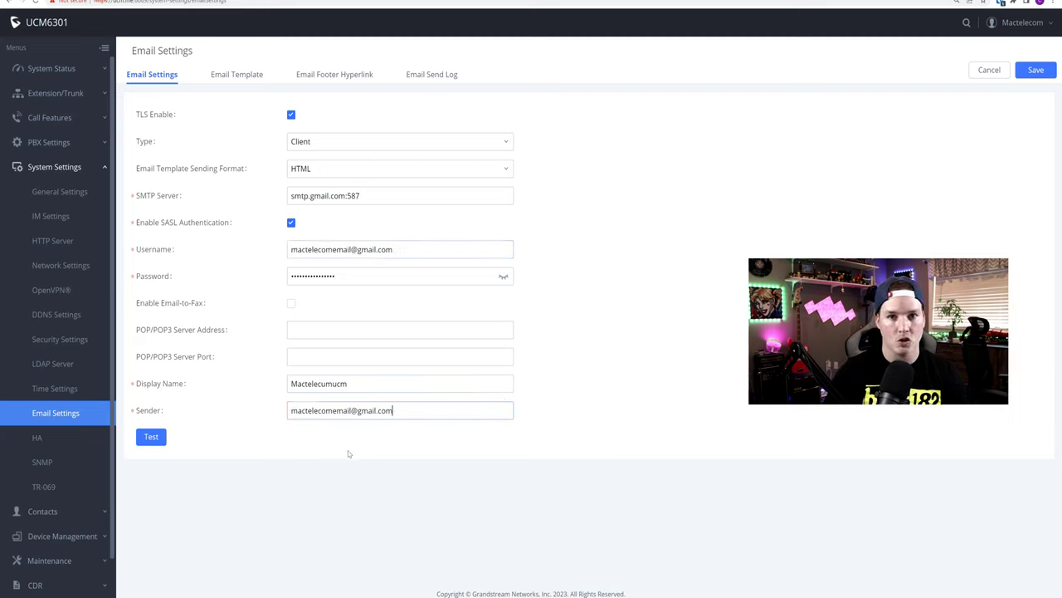
left_click(1035, 69)
left_click(944, 25)
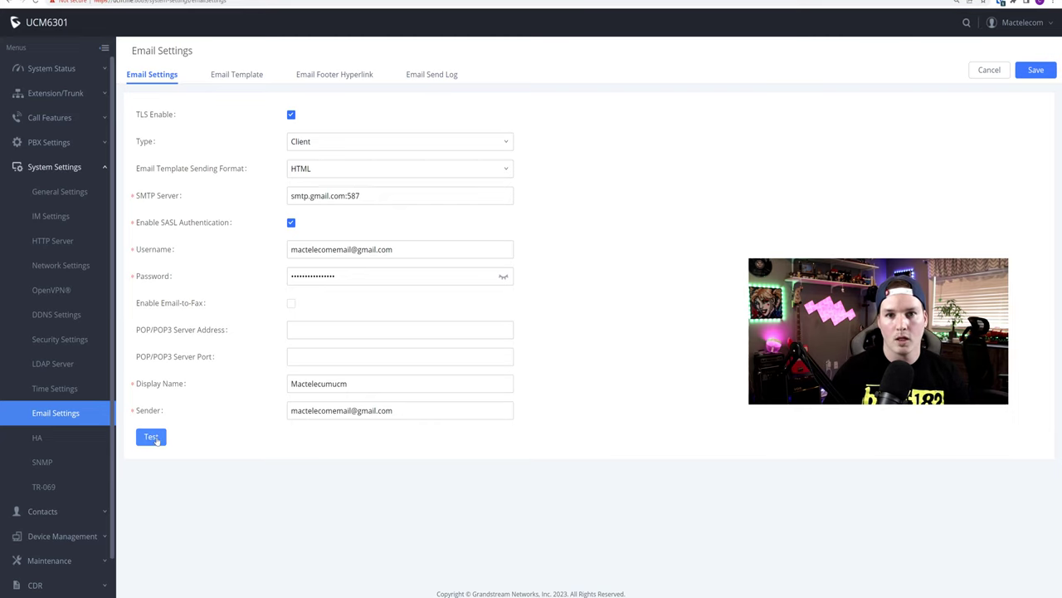
- Send a test email addressed to the Gmail account
left_click(155, 441)
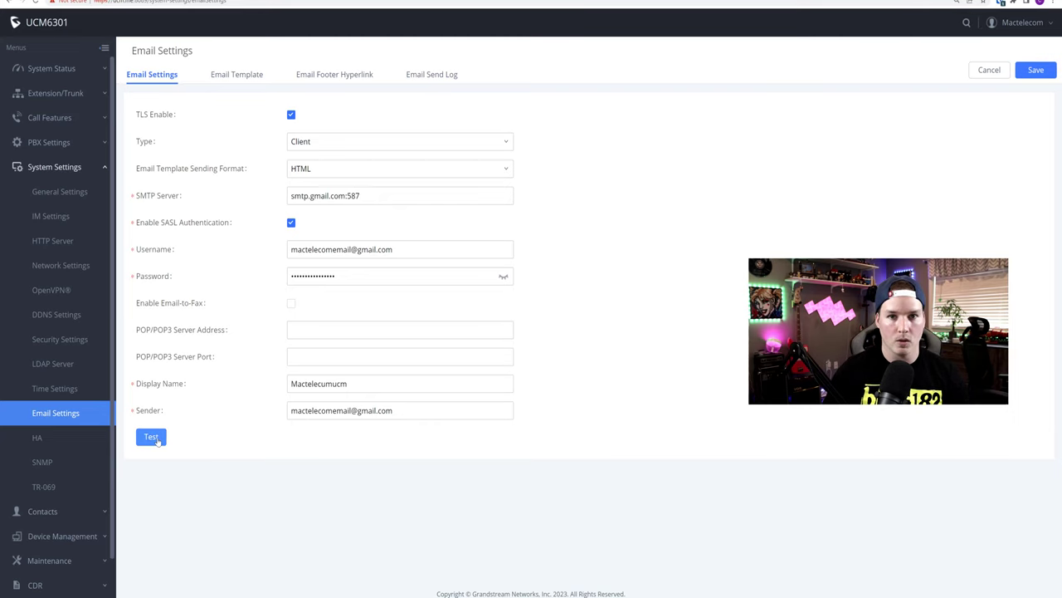
left_click(156, 441)
left_click(501, 130)
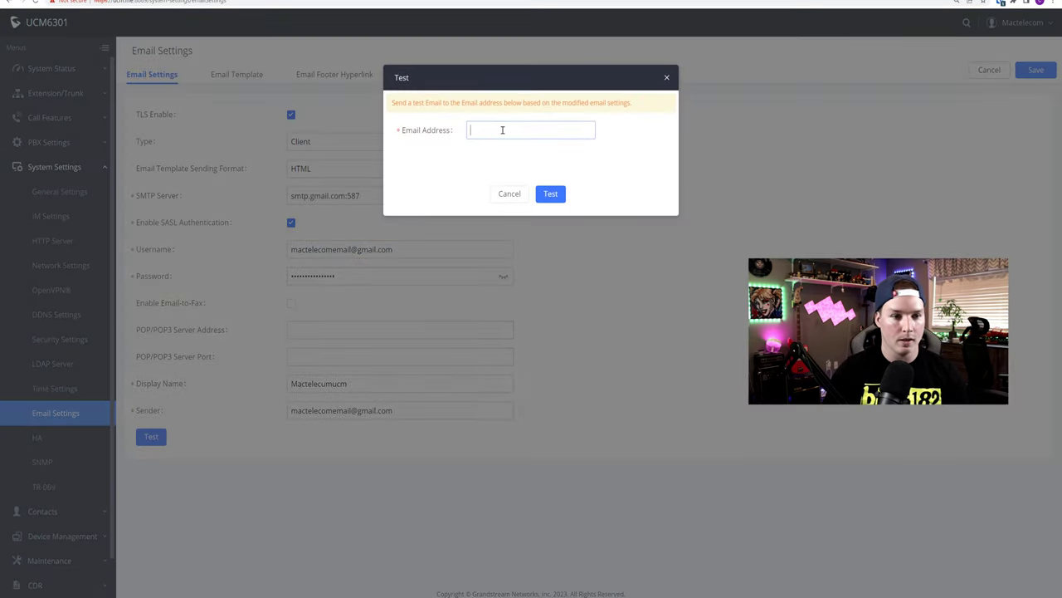
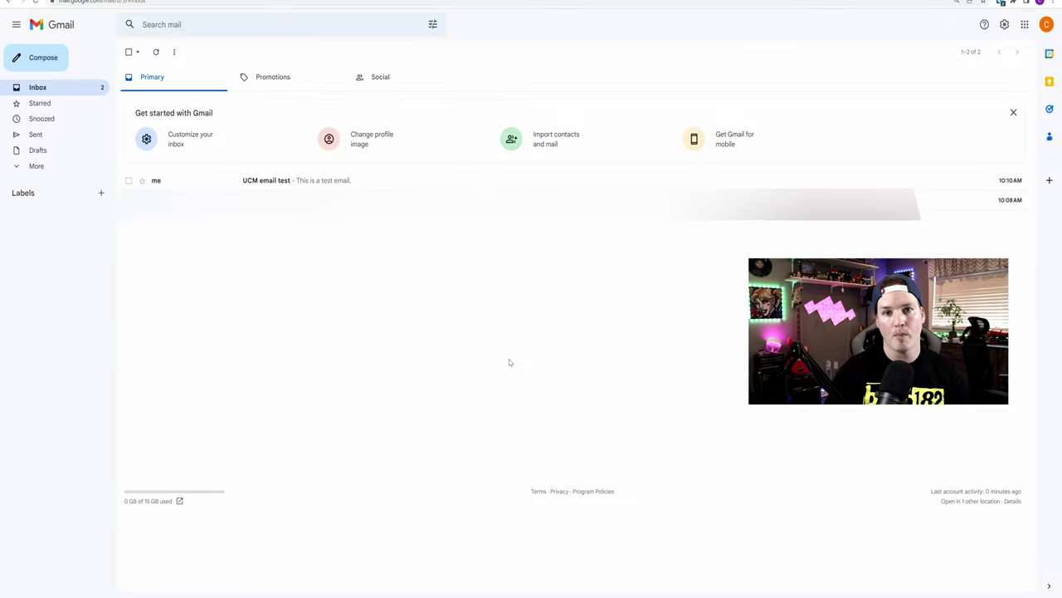
mouse_move(290, 180)
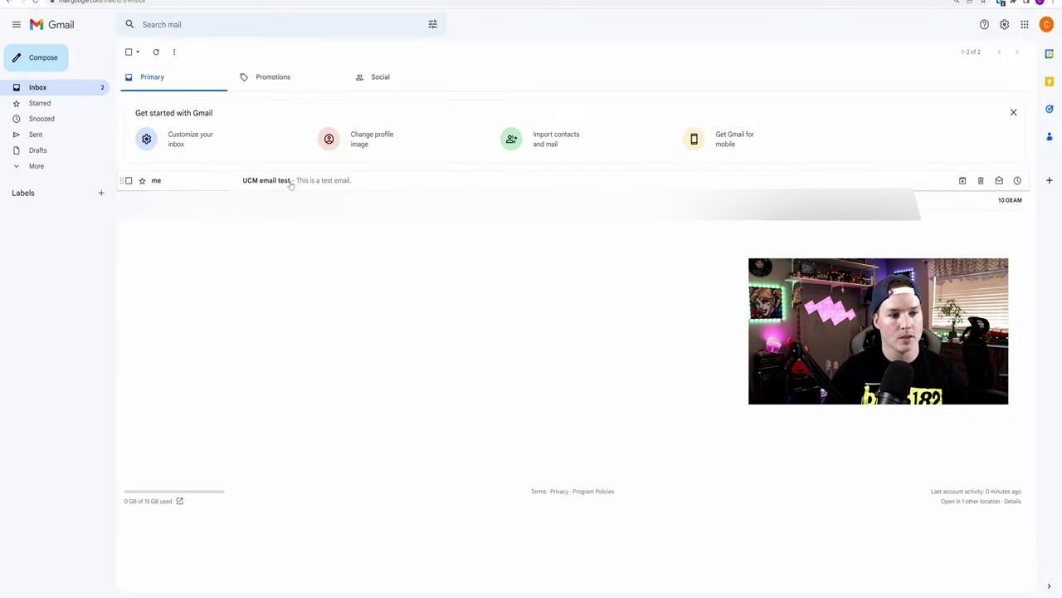
- Open the 'UCM email test' message in the Gmail inbox
left_click(267, 182)
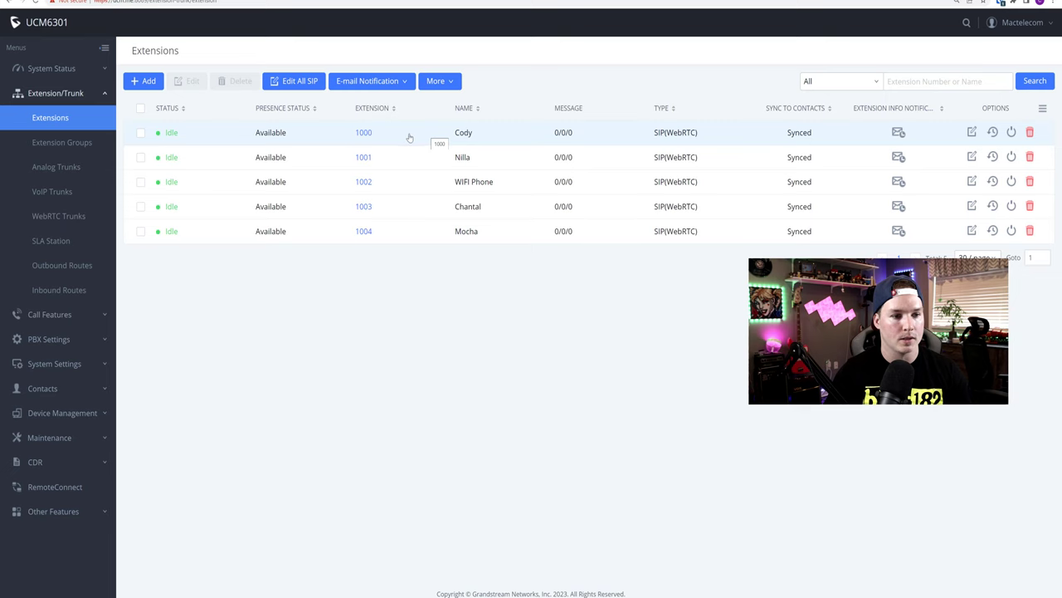
- Edit extension 1000 and enter the Gmail address in its Email Address field
left_click(973, 133)
scroll(384, 327, "down", 2)
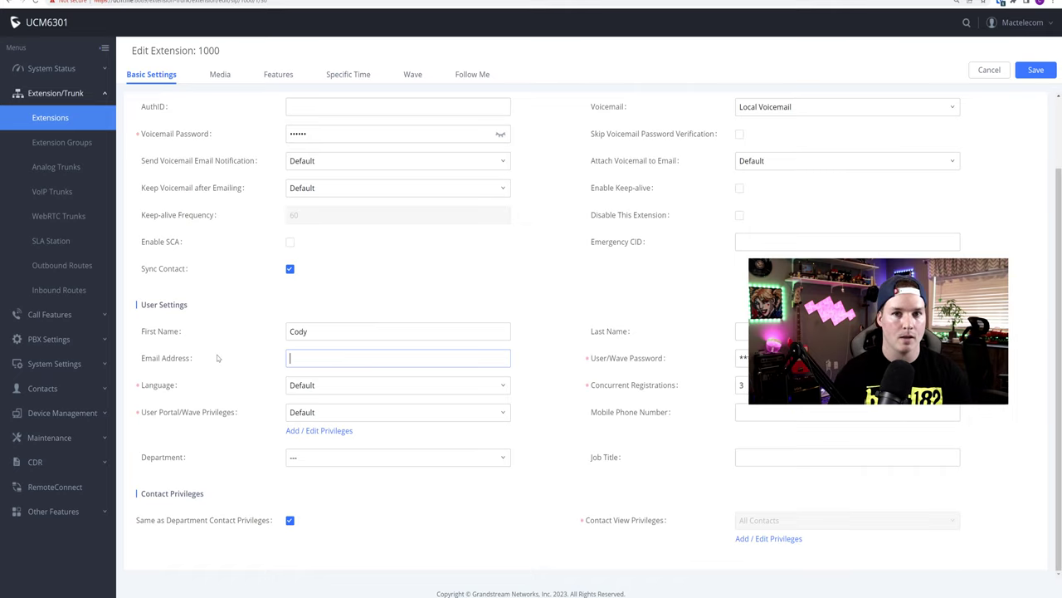
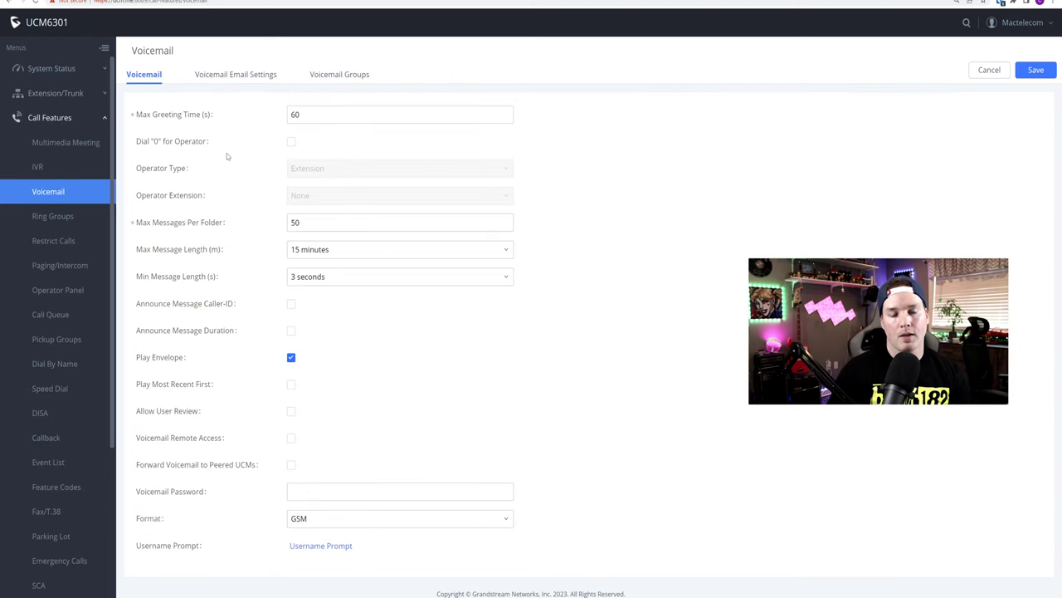
- Switch to the Voicemail Email Settings tab
left_click(235, 76)
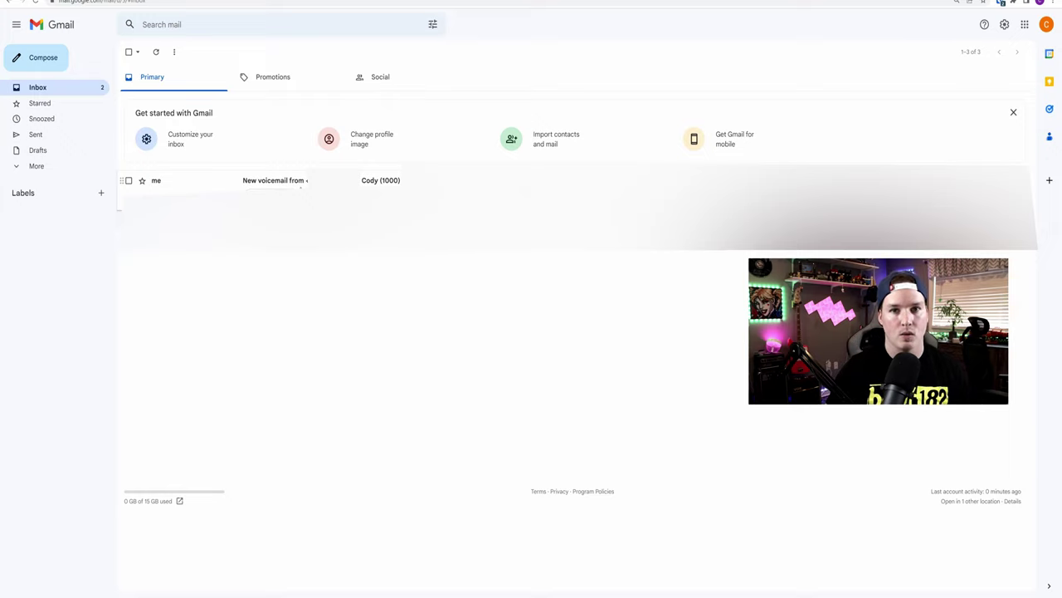
- Open the voicemail email from extension 1000 and play its msg0000.WAV attachment
left_click(540, 180)
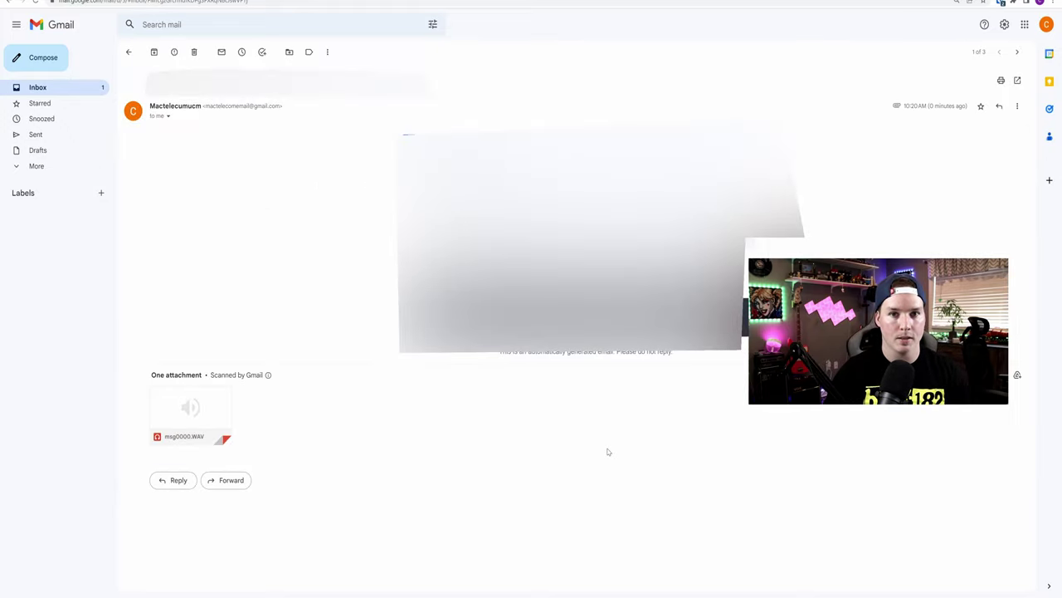
left_click(190, 411)
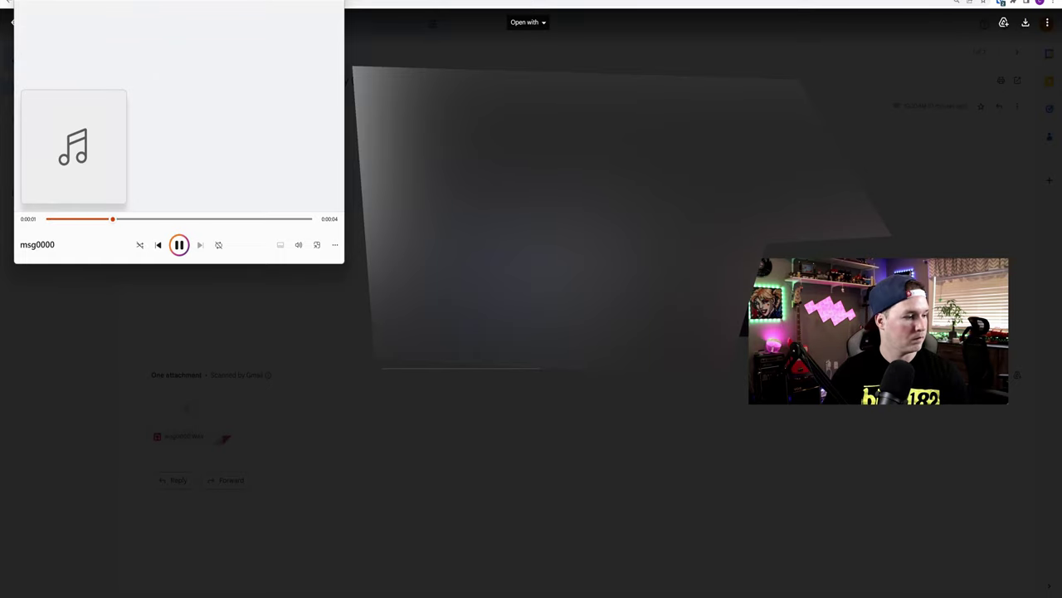